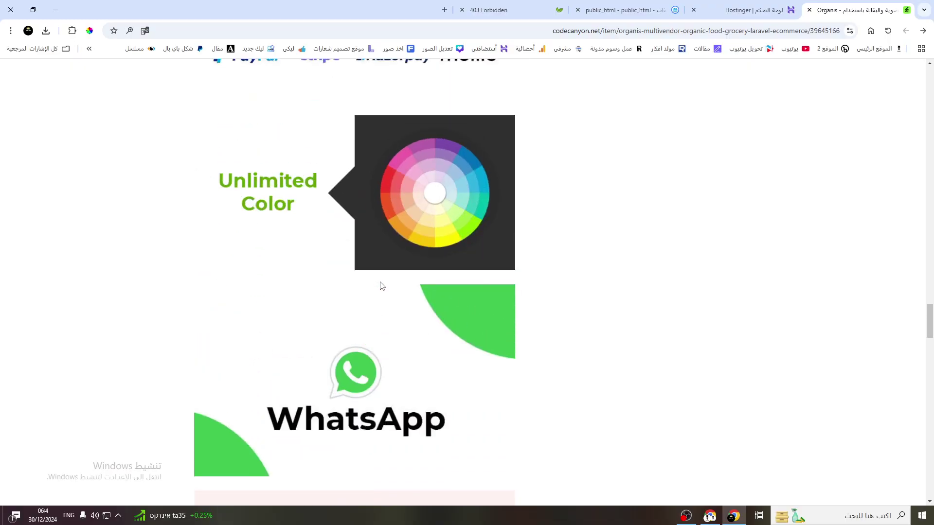
# Open the Organis storefront live demo from the front-end link in the CodeCanyon item description
pyautogui.scroll(10, 380, 287)
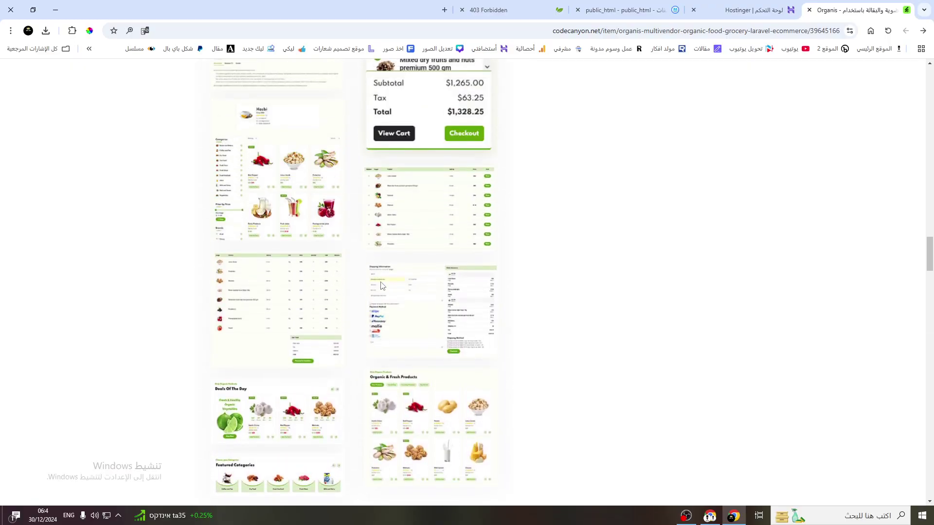
pyautogui.scroll(12, 380, 291)
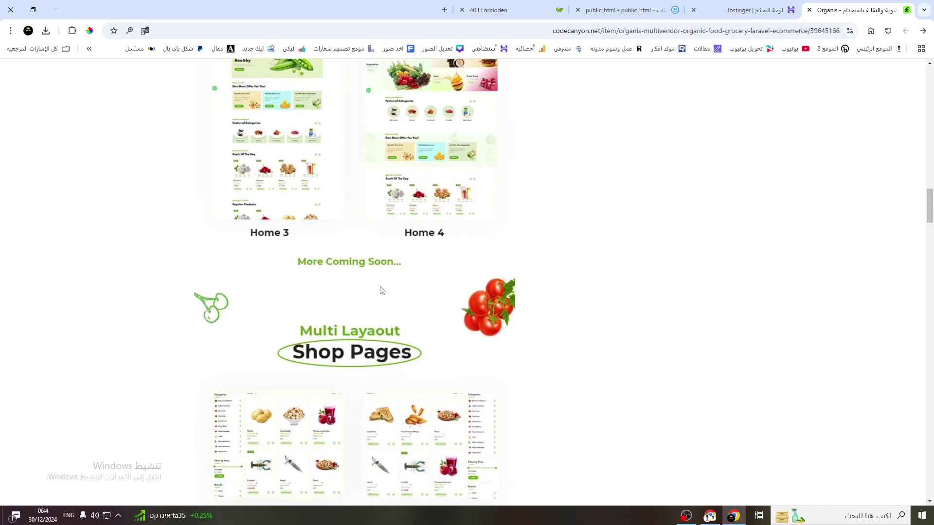
pyautogui.scroll(12, 381, 291)
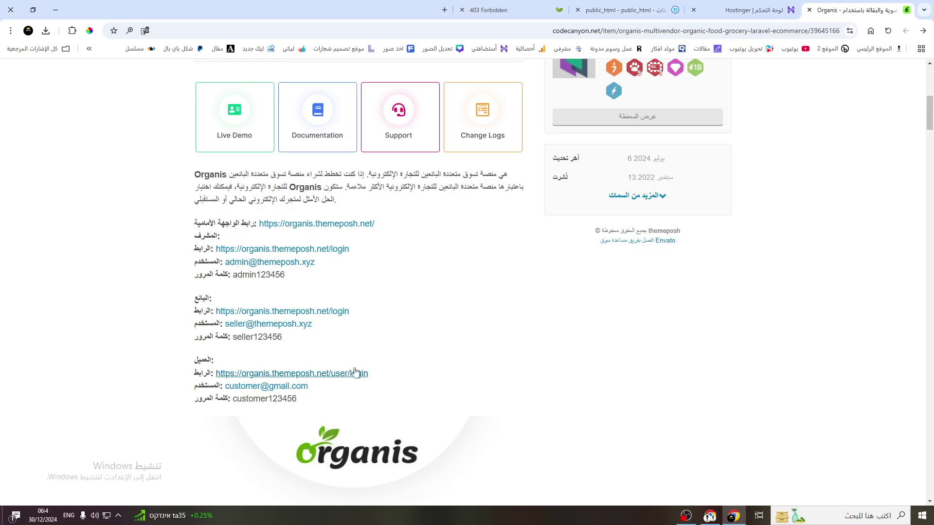
pyautogui.middleClick(319, 224)
pyautogui.click(749, 9)
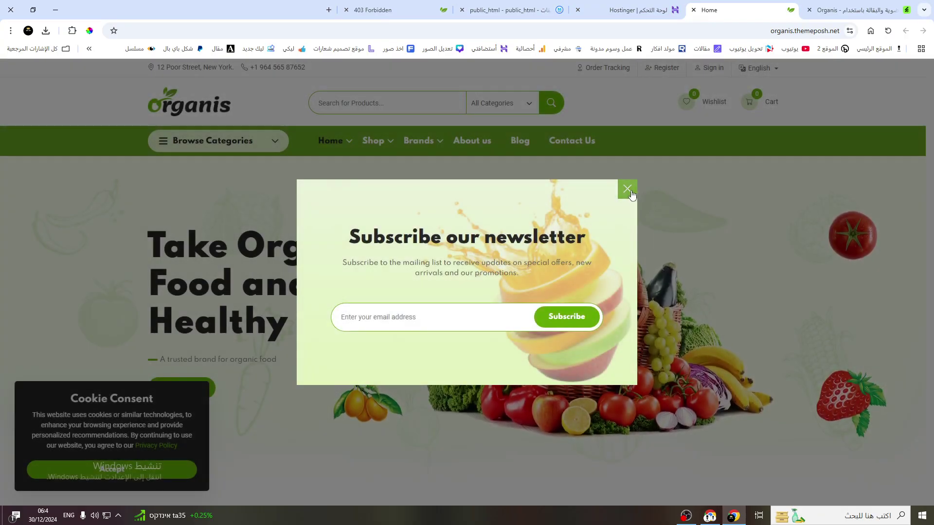
# Examine the demo storefront's home page, from the newsletter pop-up through categories, products and offers to the footer
pyautogui.scroll(-10, 508, 217)
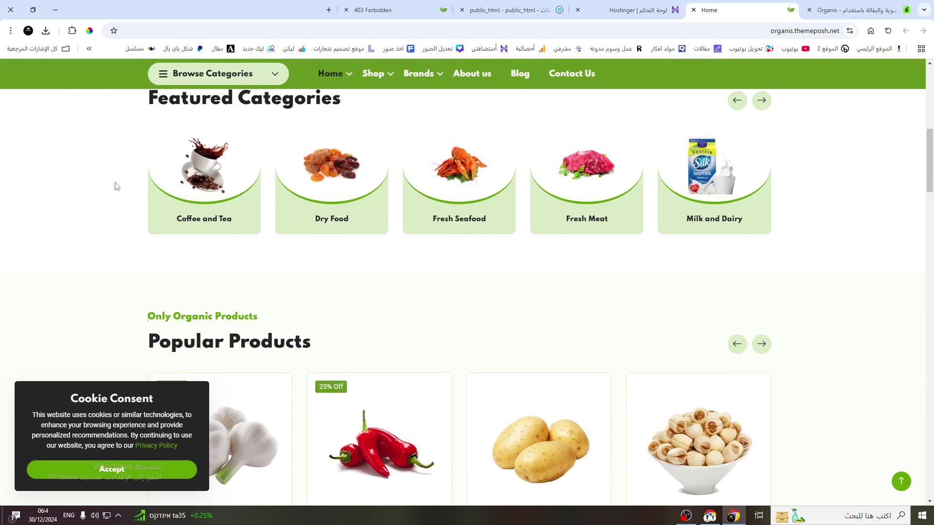
pyautogui.scroll(-5, 783, 232)
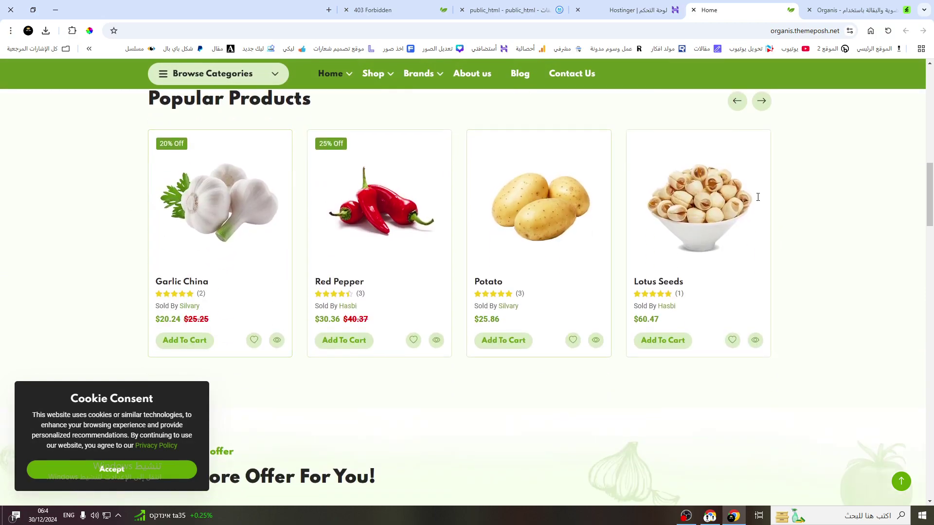
pyautogui.scroll(-9, 799, 236)
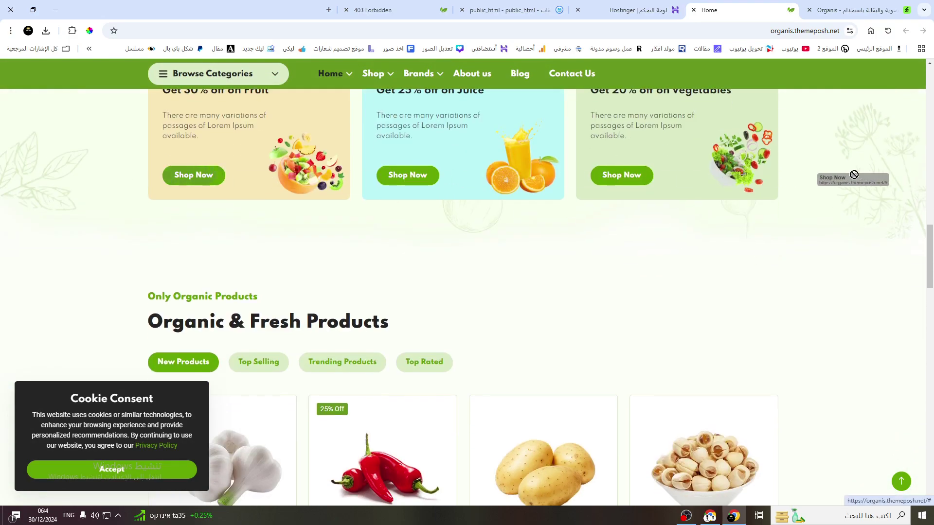
pyautogui.scroll(-8, 642, 261)
pyautogui.scroll(4, 272, 183)
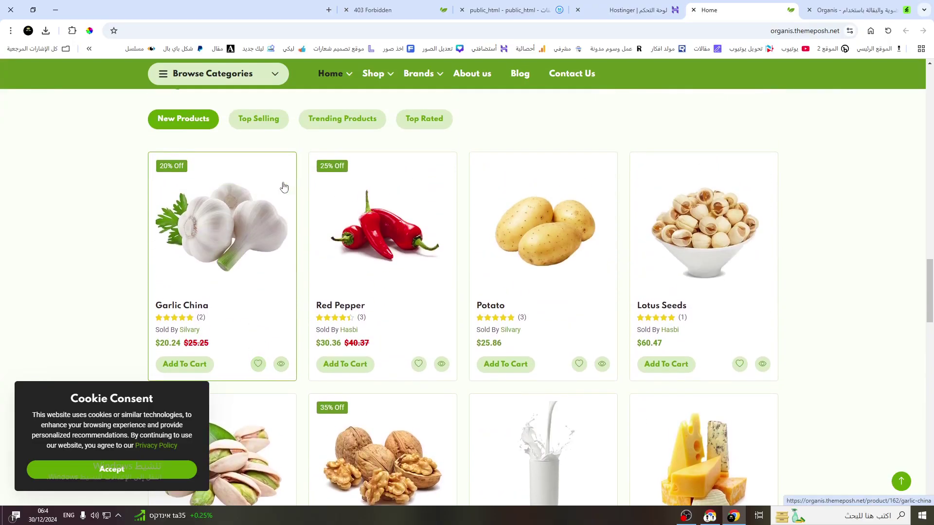
pyautogui.moveTo(156, 160); pyautogui.dragTo(807, 196)
pyautogui.scroll(-6, 809, 246)
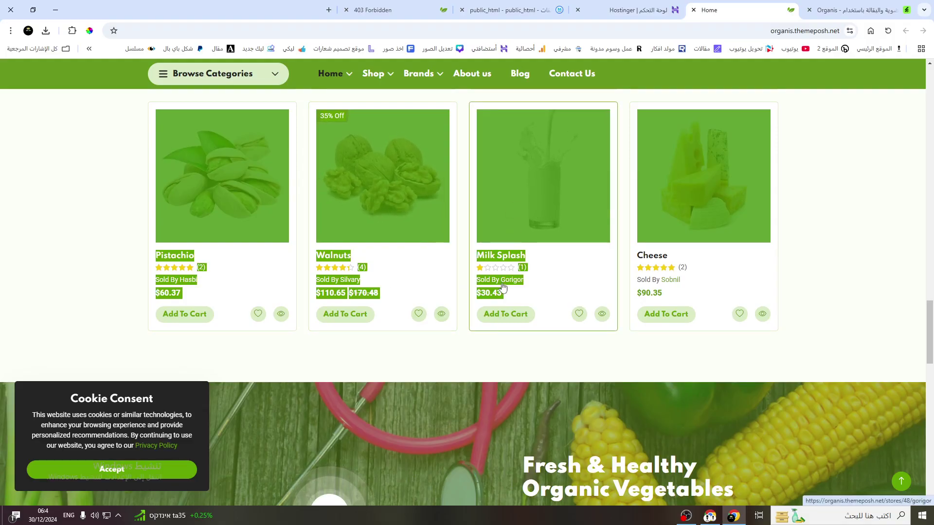
pyautogui.scroll(-5, 510, 284)
pyautogui.scroll(-14, 509, 280)
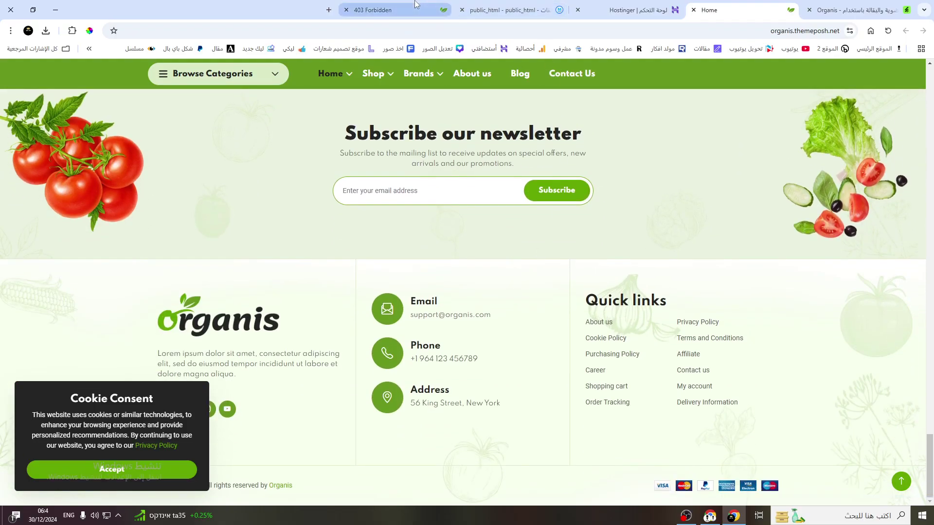
# In the hosting file manager, extract organis-v1.2.2.zip into a folder named 11 inside public_html
pyautogui.click(508, 9)
pyautogui.click(713, 154)
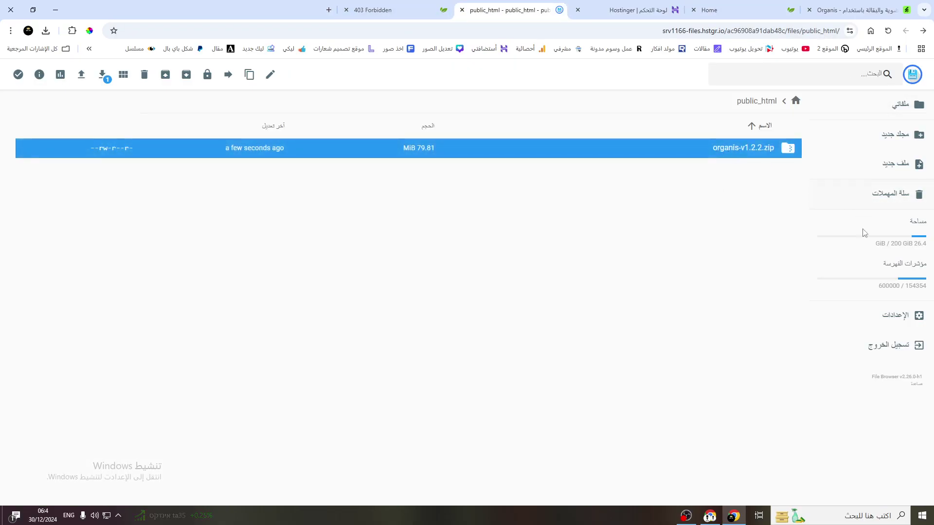
pyautogui.click(165, 74)
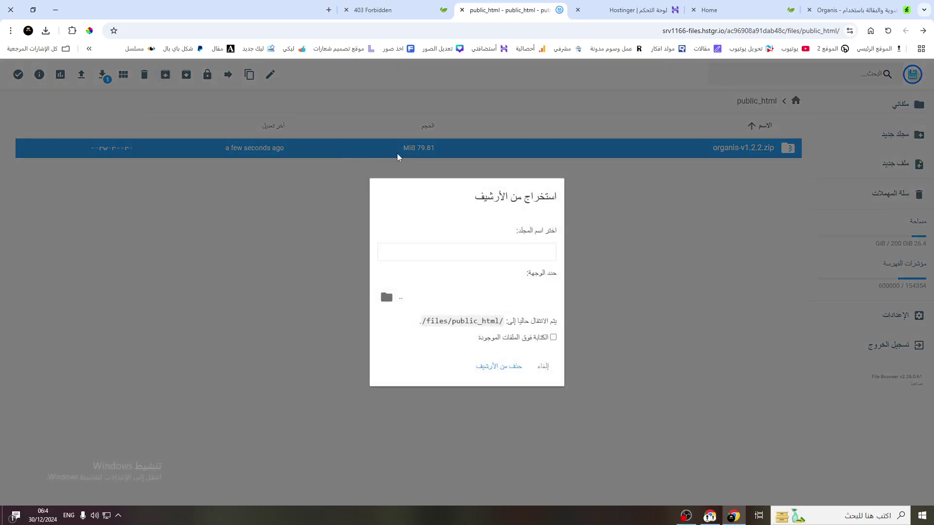
pyautogui.doubleClick(410, 297)
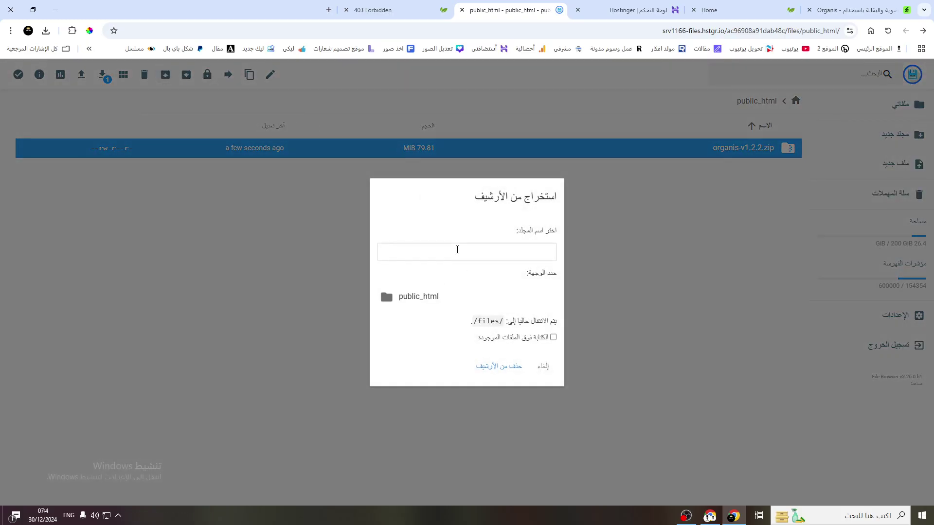
pyautogui.click(448, 290)
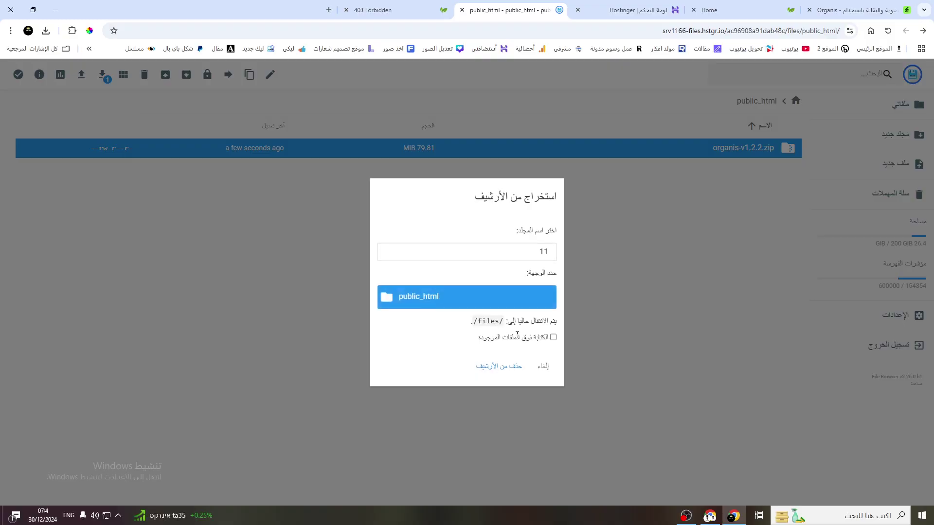
pyautogui.click(500, 366)
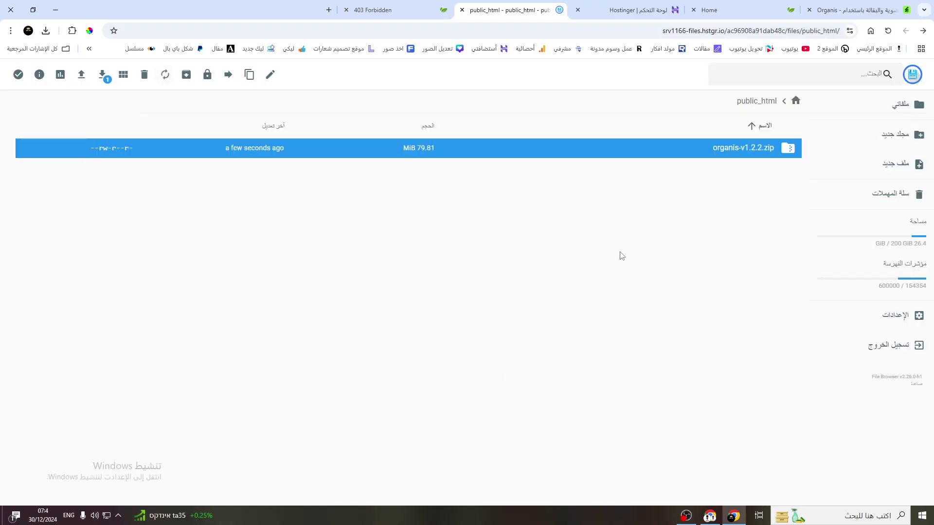
# Move all files and folders from public_html/11/organis-v1.2.2 up into public_html
pyautogui.doubleClick(724, 147)
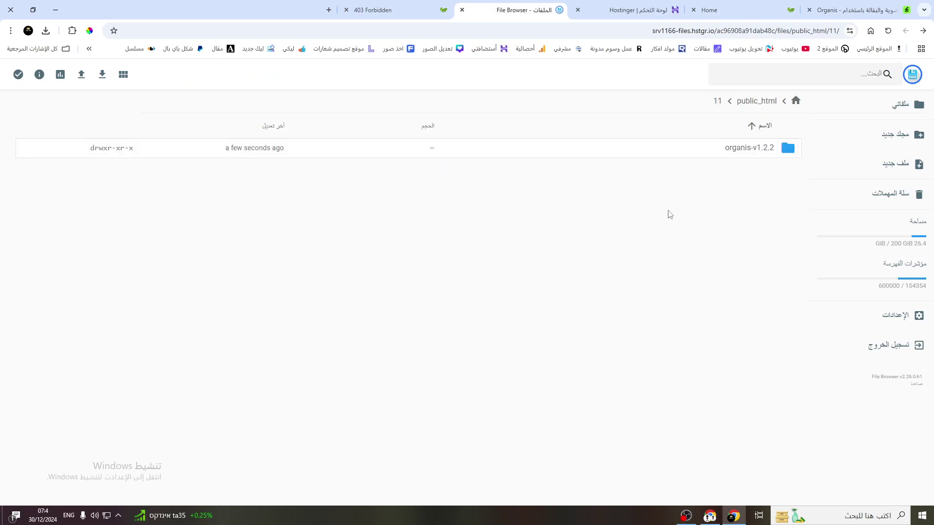
pyautogui.doubleClick(686, 154)
pyautogui.click(678, 174)
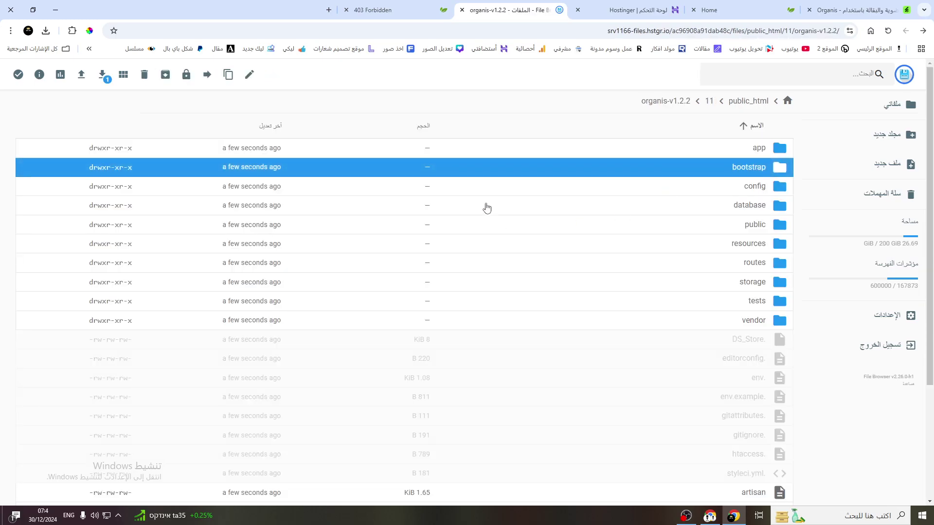
pyautogui.hotkey('ctrl', 'a')
pyautogui.rightClick(710, 229)
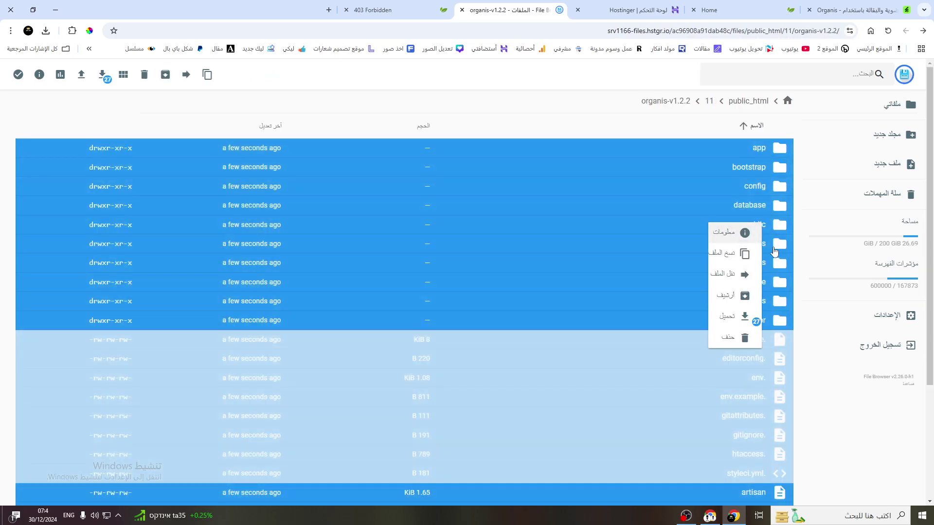
pyautogui.click(724, 274)
pyautogui.doubleClick(436, 170)
pyautogui.doubleClick(431, 253)
pyautogui.doubleClick(432, 260)
pyautogui.click(426, 278)
pyautogui.click(385, 328)
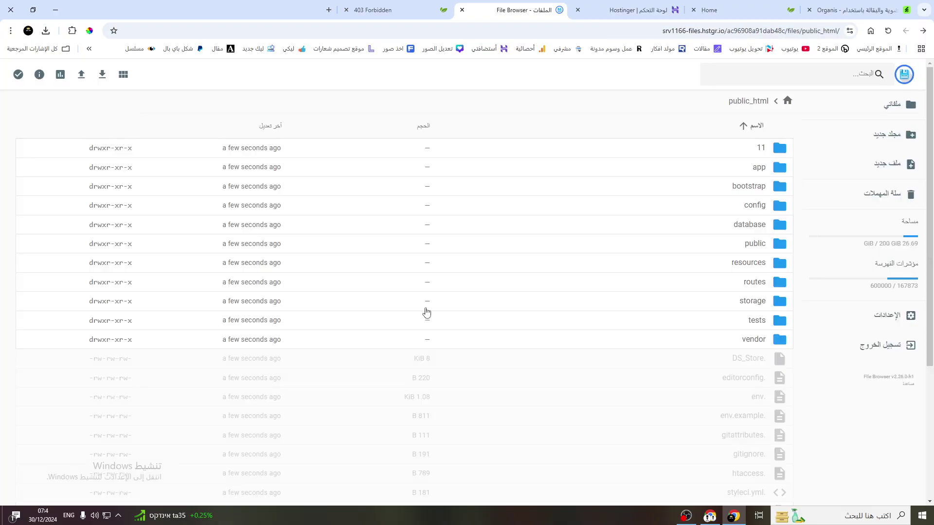
# Load the scrgruppen.com site and examine the database error message at the head of the page
pyautogui.click(373, 9)
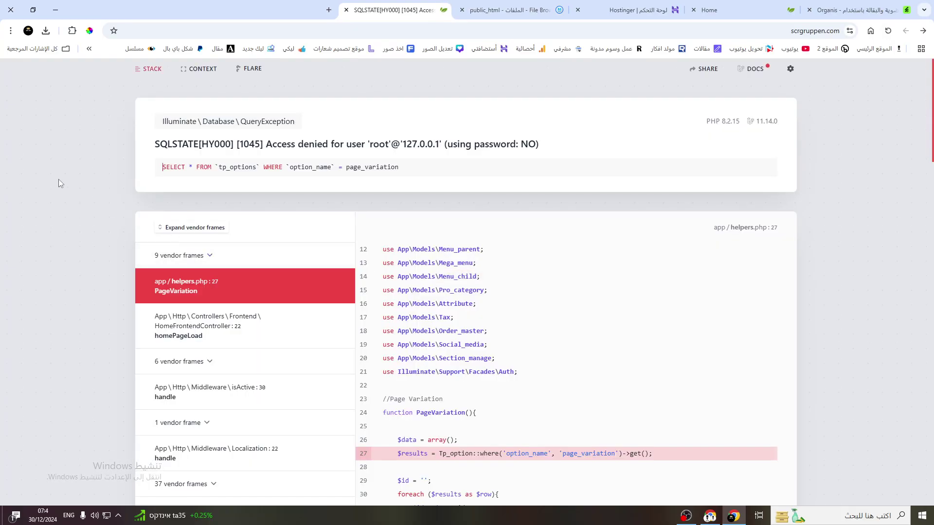
pyautogui.moveTo(545, 145); pyautogui.dragTo(690, 132)
pyautogui.moveTo(555, 122); pyautogui.dragTo(557, 176)
pyautogui.click(578, 146)
# Open the .env file in public_html for editing and locate its database credential lines
pyautogui.click(514, 7)
pyautogui.scroll(-1, 728, 406)
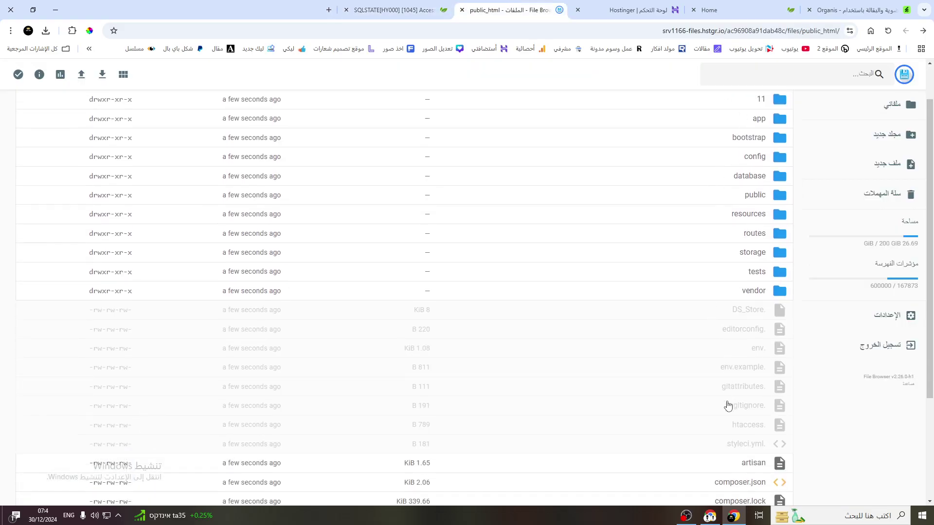
pyautogui.doubleClick(760, 353)
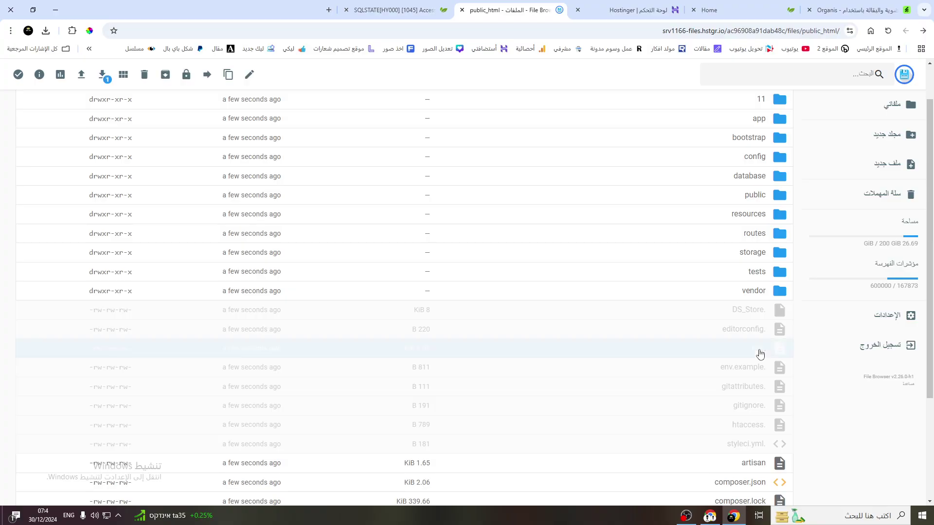
pyautogui.click(72, 208)
pyautogui.moveTo(21, 208)
pyautogui.mouseDown()
pyautogui.moveTo(21, 125)
pyautogui.moveTo(22, 203)
pyautogui.mouseUp()
# In Hostinger's database management, create a MySQL database and user both named 121231313 with a generated password, and copy that password
pyautogui.click(623, 5)
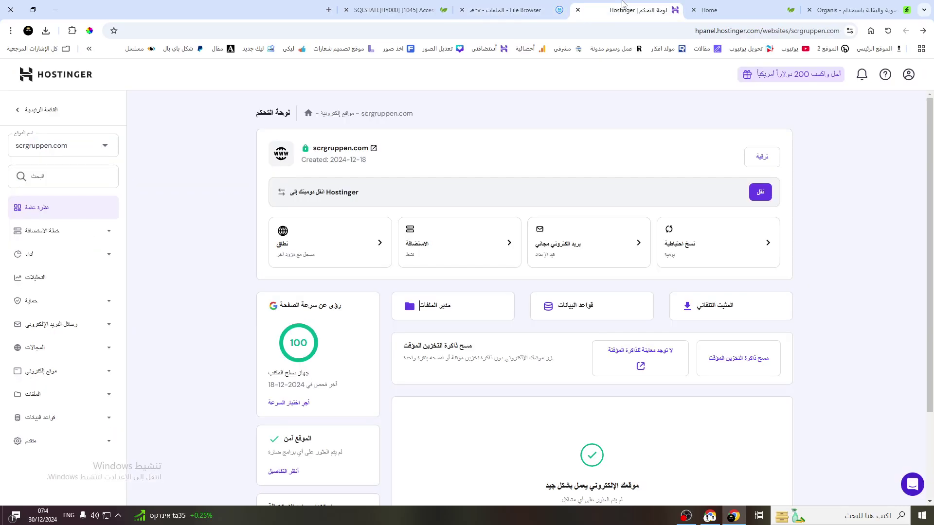
pyautogui.scroll(-3, 140, 299)
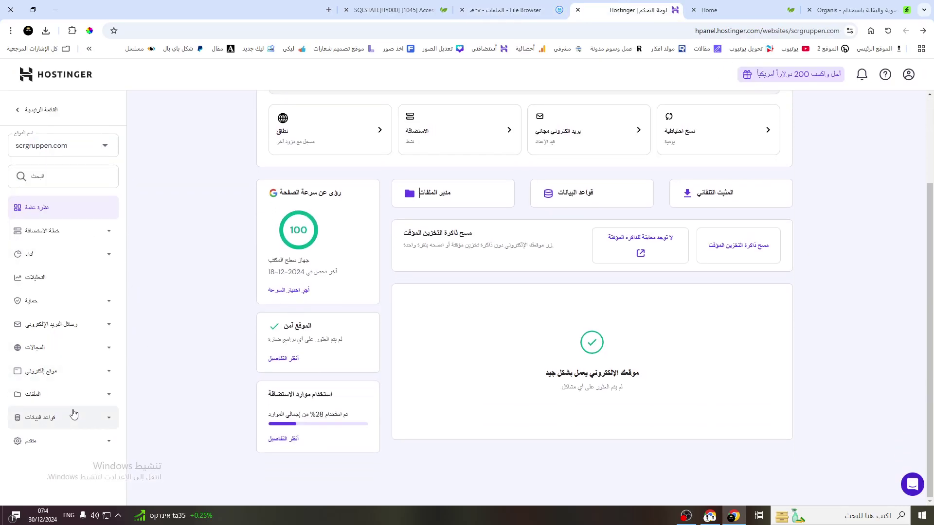
pyautogui.click(75, 418)
pyautogui.click(33, 441)
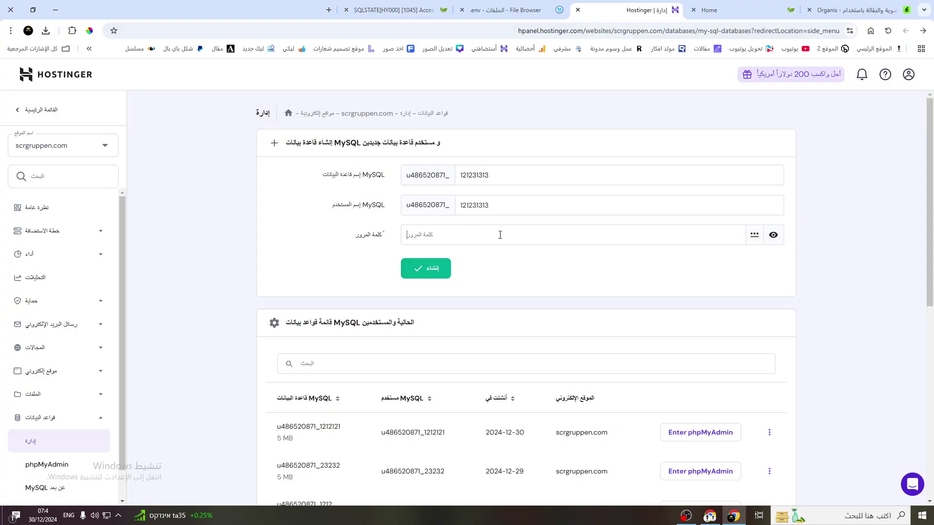
pyautogui.click(749, 237)
pyautogui.tripleClick(606, 234)
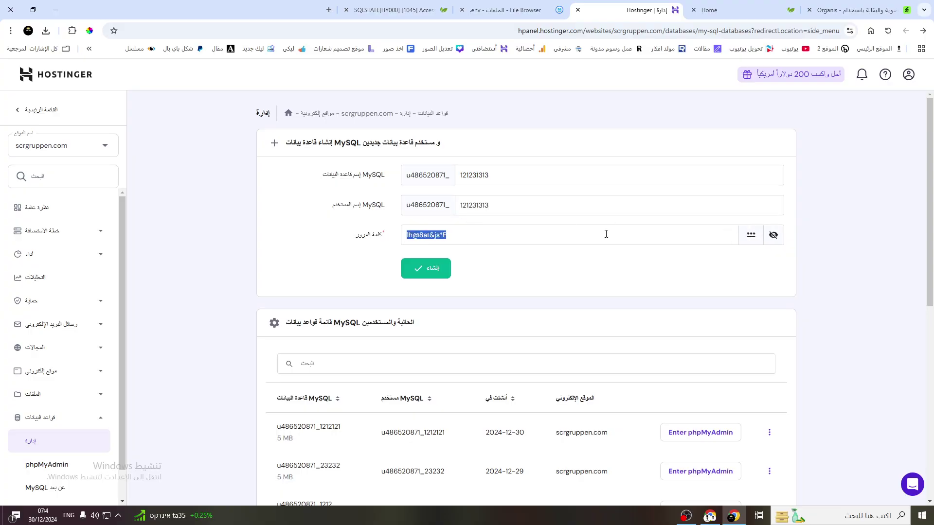
pyautogui.click(418, 268)
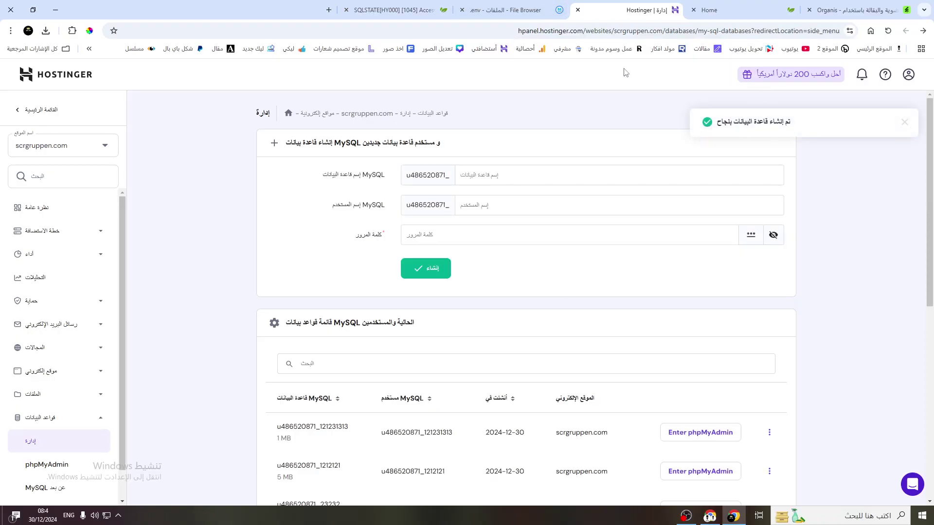
# Paste the new database password into DB_PASSWORD and set DB_USERNAME to the new MySQL username in the .env file
pyautogui.click(545, 5)
pyautogui.press('Down')
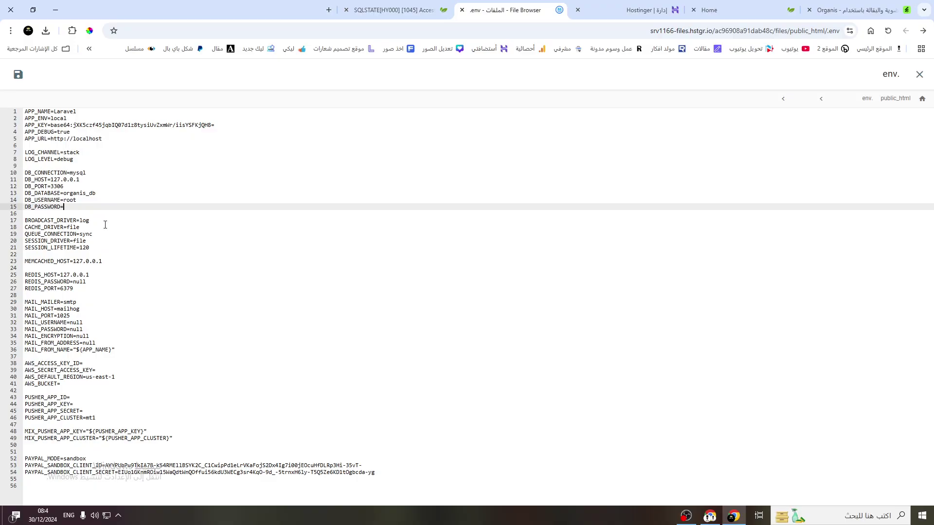
pyautogui.click(632, 9)
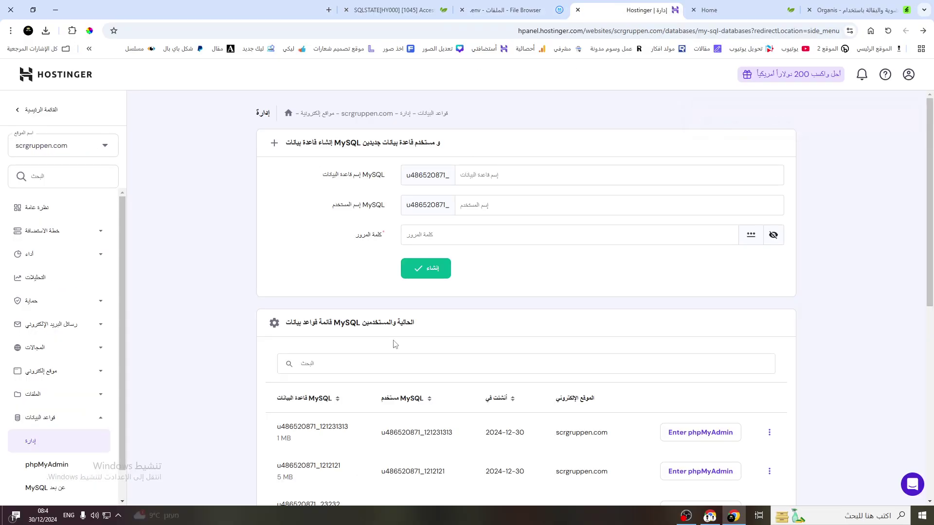
pyautogui.scroll(-3, 355, 336)
pyautogui.moveTo(354, 331); pyautogui.dragTo(283, 335)
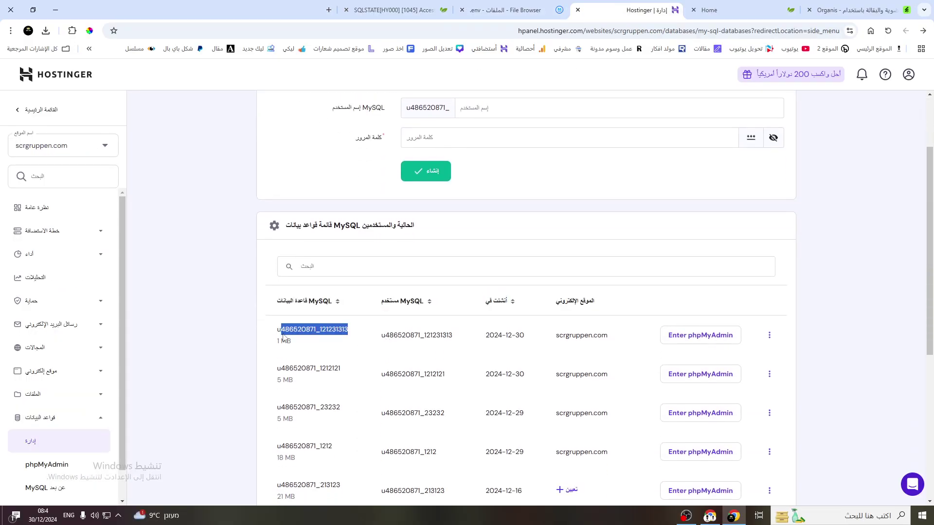
pyautogui.click(506, 9)
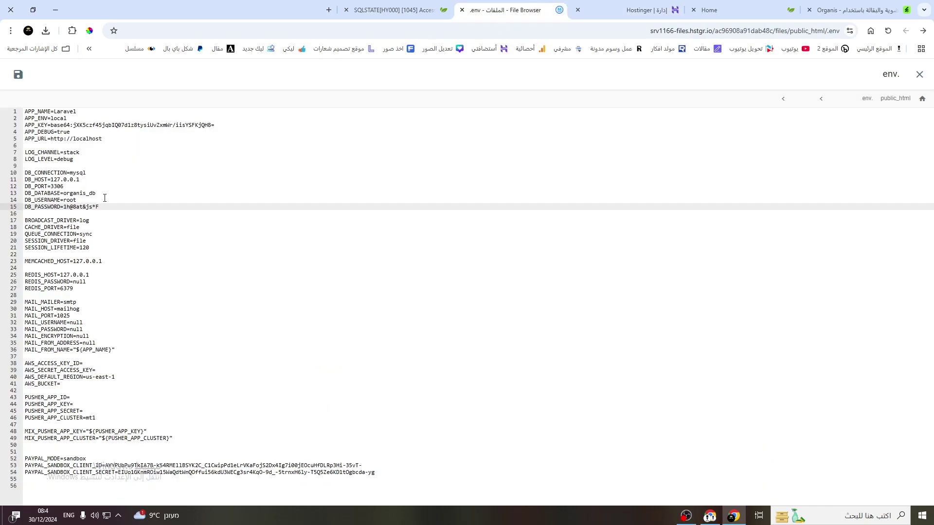
pyautogui.hotkey('ctrl', 'l')
pyautogui.hotkey('ctrl', 'v')
pyautogui.hotkey('ctrl', 'a')
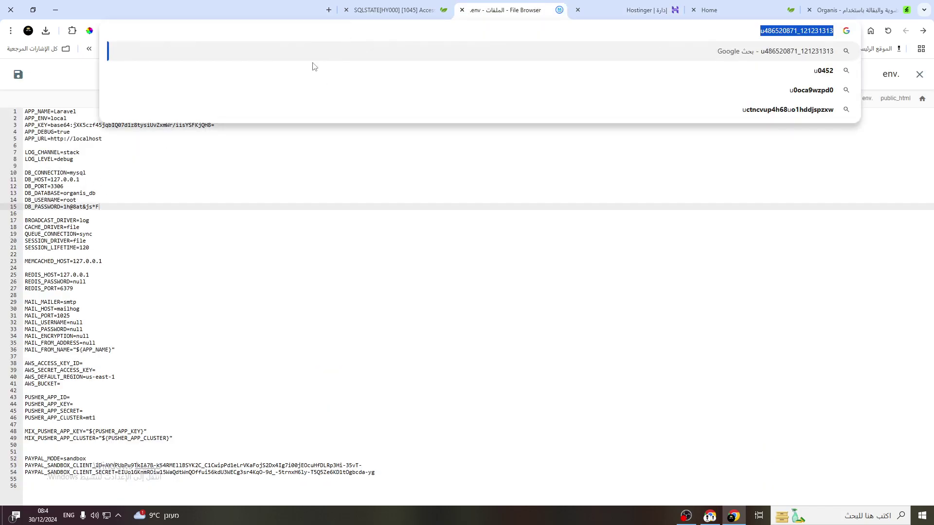
pyautogui.doubleClick(69, 200)
pyautogui.hotkey('ctrl', 'v')
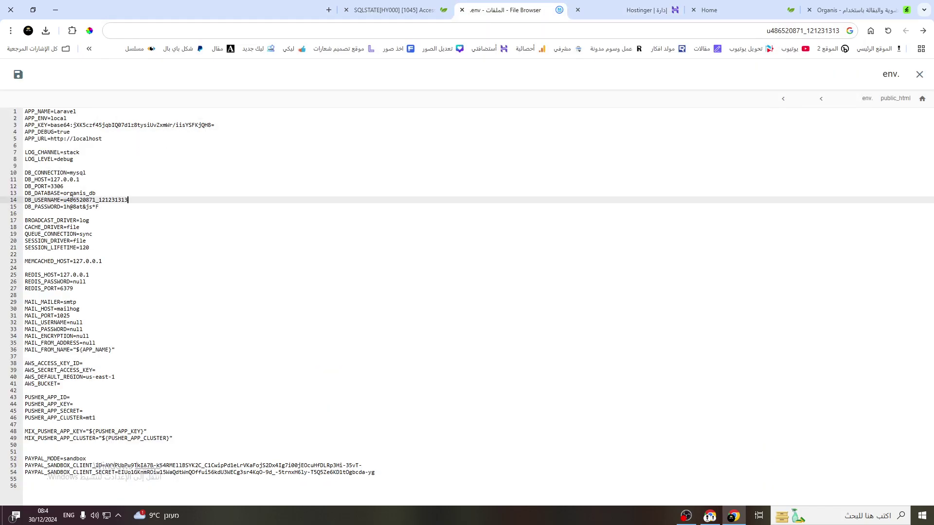
# Set DB_DATABASE in the .env file to the new database's full name, and return to the scrgruppen.com site
pyautogui.click(75, 189)
pyautogui.click(69, 193)
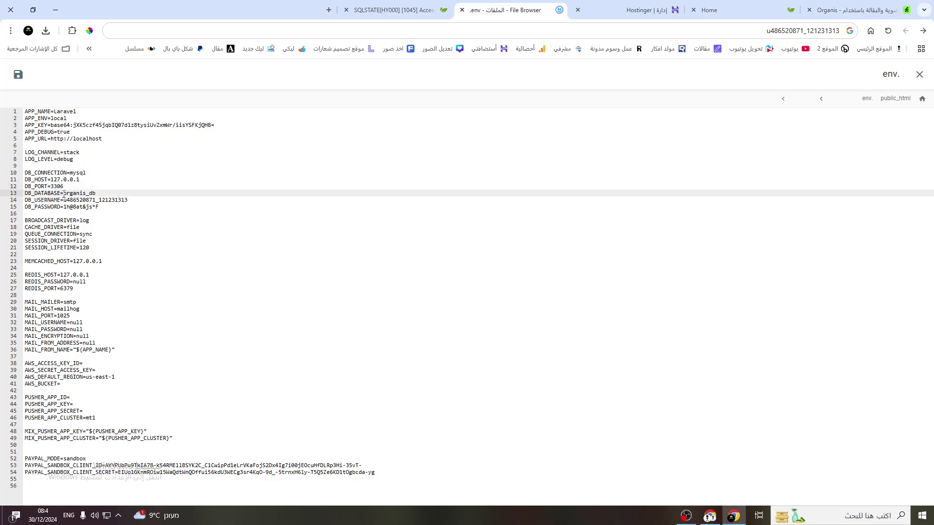
pyautogui.hotkey('ctrl', 'v')
pyautogui.click(383, 3)
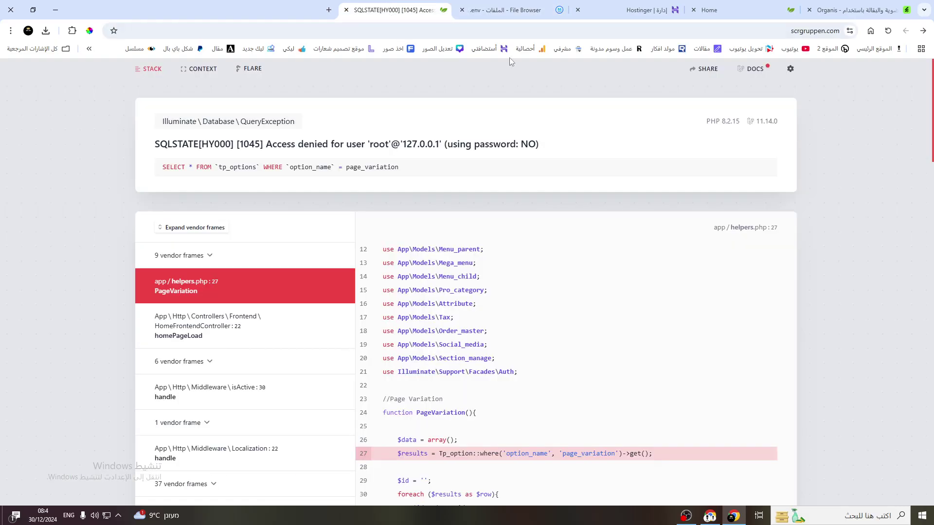
# Reload scrgruppen.com to check the database connection, and open phpMyAdmin for the 121231313 database from Hostinger
pyautogui.click(888, 31)
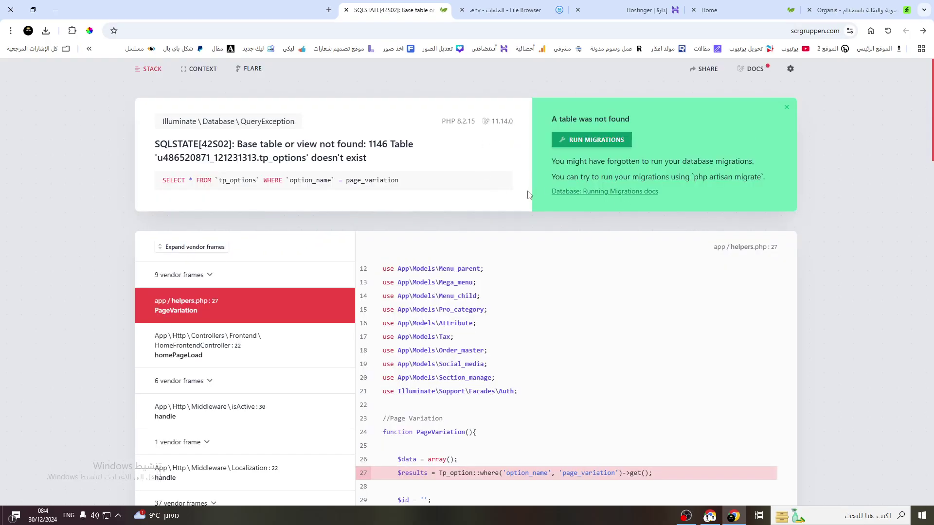
pyautogui.moveTo(529, 195); pyautogui.dragTo(577, 235)
pyautogui.click(577, 235)
pyautogui.click(622, 5)
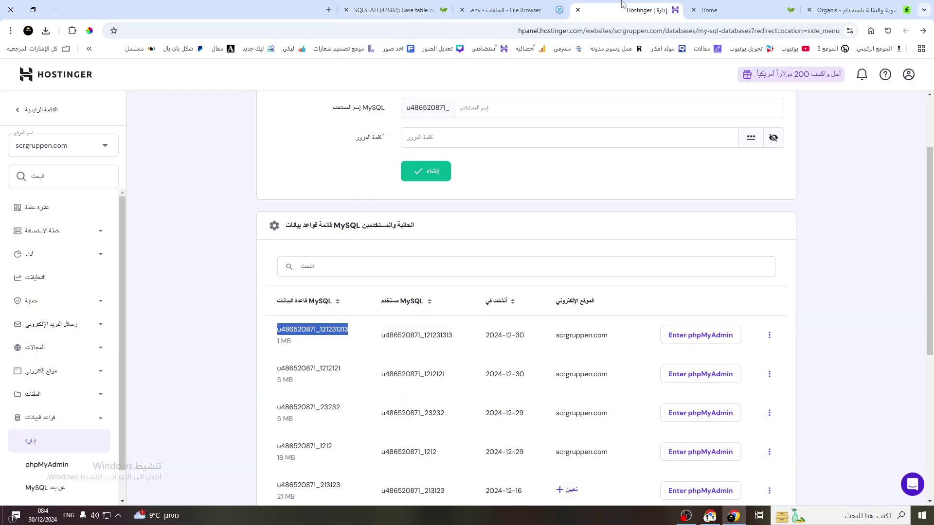
pyautogui.click(715, 339)
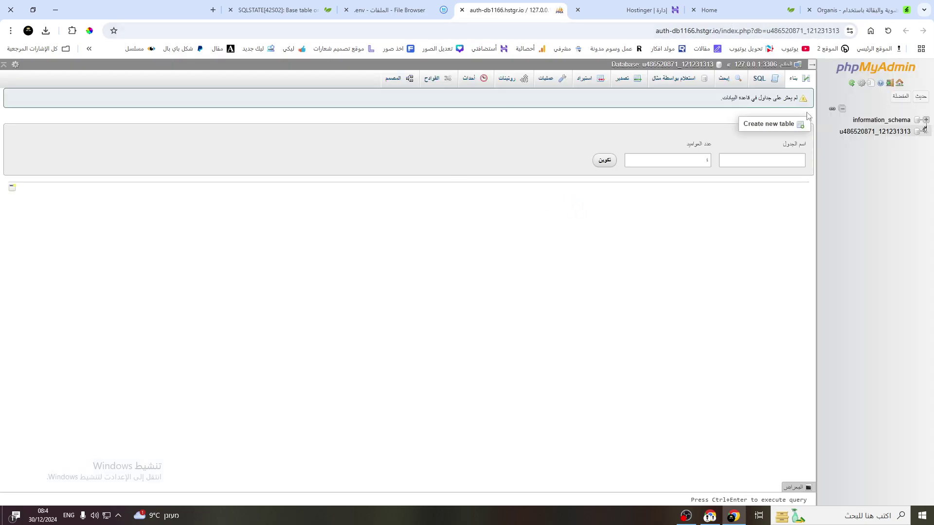
# Import the organis_db.sql file from the desktop into the 121231313 database with utf-8 encoding and SQL format
pyautogui.click(586, 79)
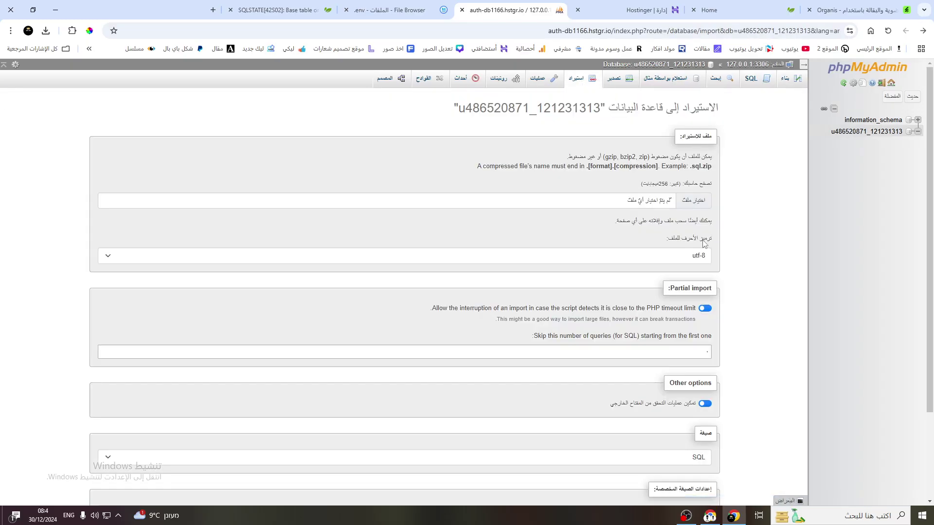
pyautogui.click(695, 201)
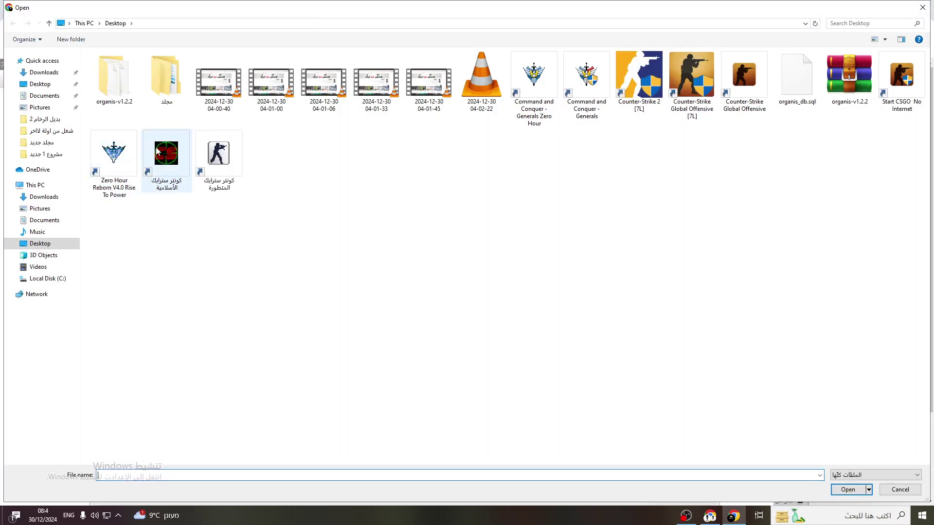
pyautogui.doubleClick(797, 78)
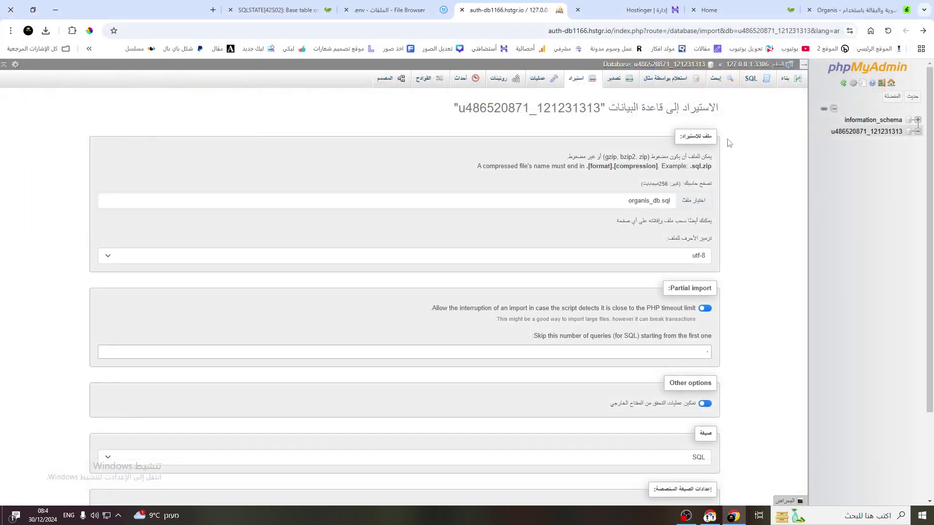
pyautogui.scroll(-3, 602, 369)
pyautogui.click(707, 471)
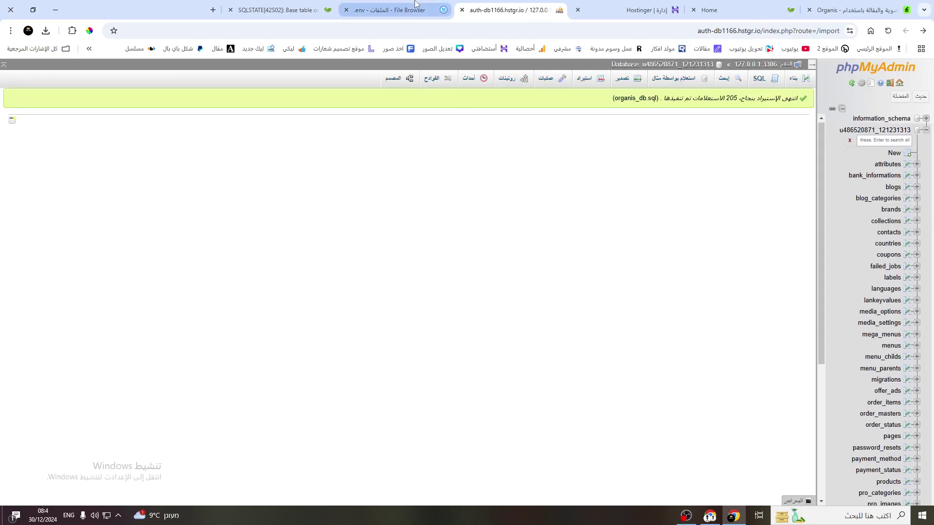
# Return to the scrgruppen.com homepage, dismiss the newsletter popup and look through the storefront from banner to footer
pyautogui.click(380, 9)
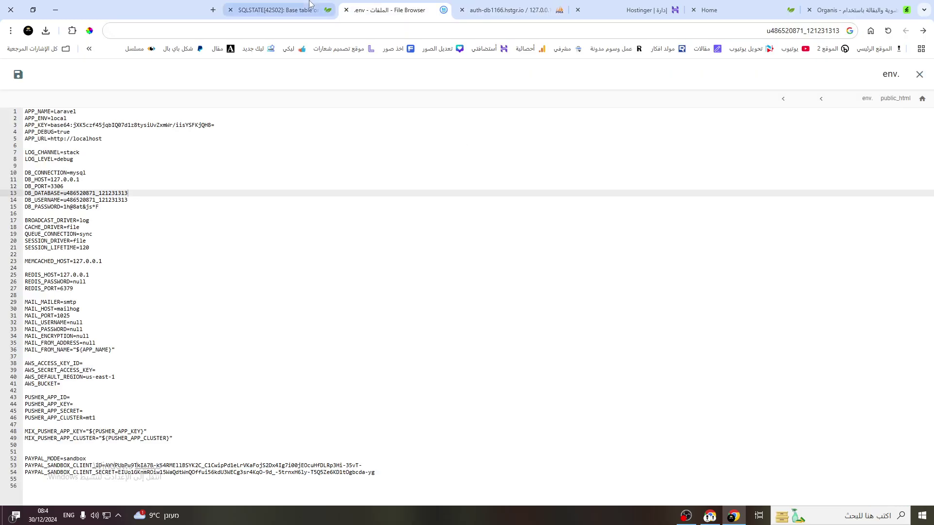
pyautogui.click(310, 3)
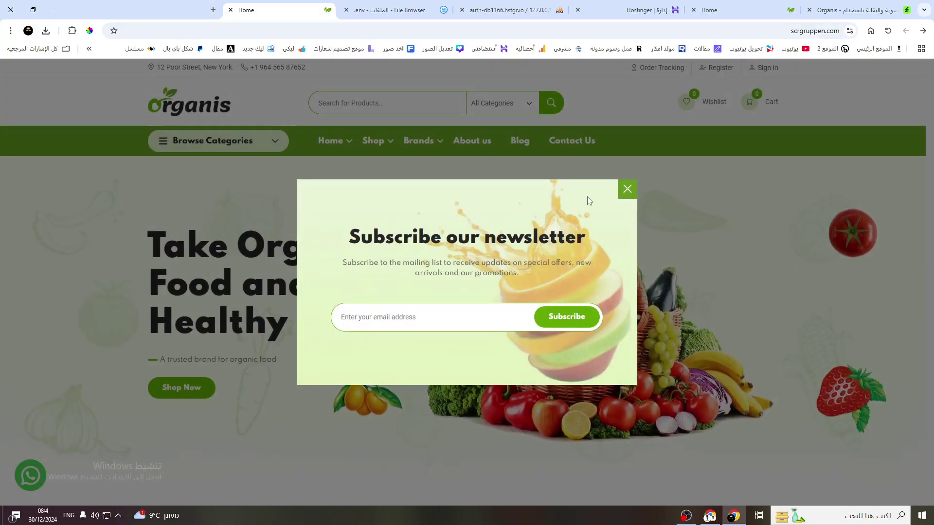
pyautogui.click(619, 194)
pyautogui.scroll(-8, 358, 320)
pyautogui.scroll(-20, 359, 320)
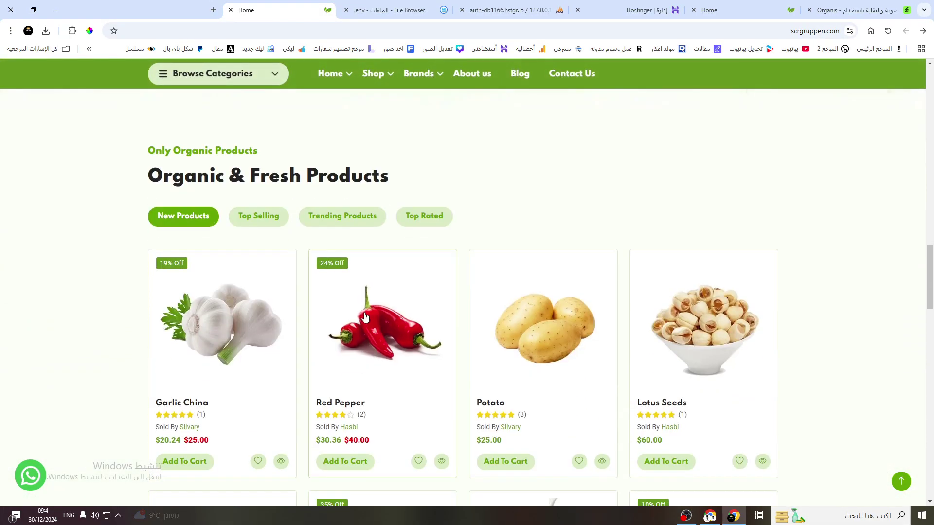
pyautogui.scroll(-15, 365, 316)
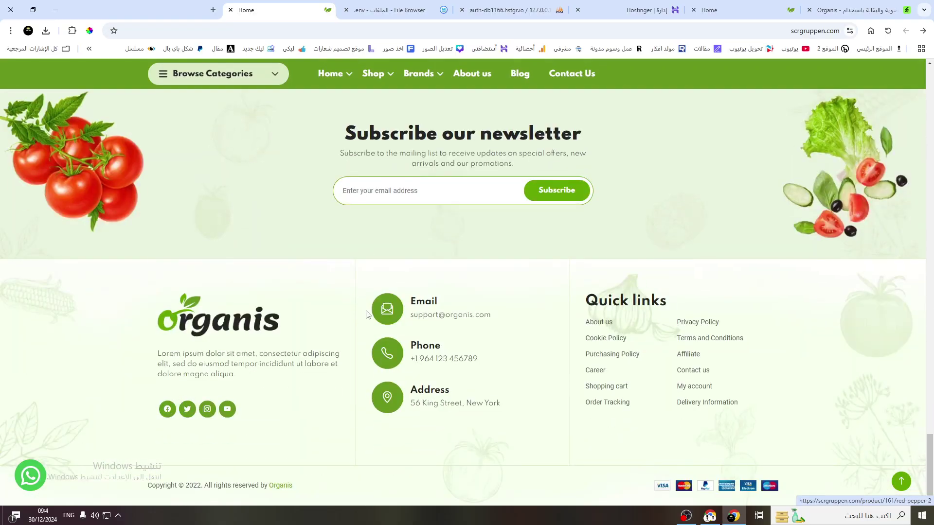
pyautogui.scroll(12, 366, 311)
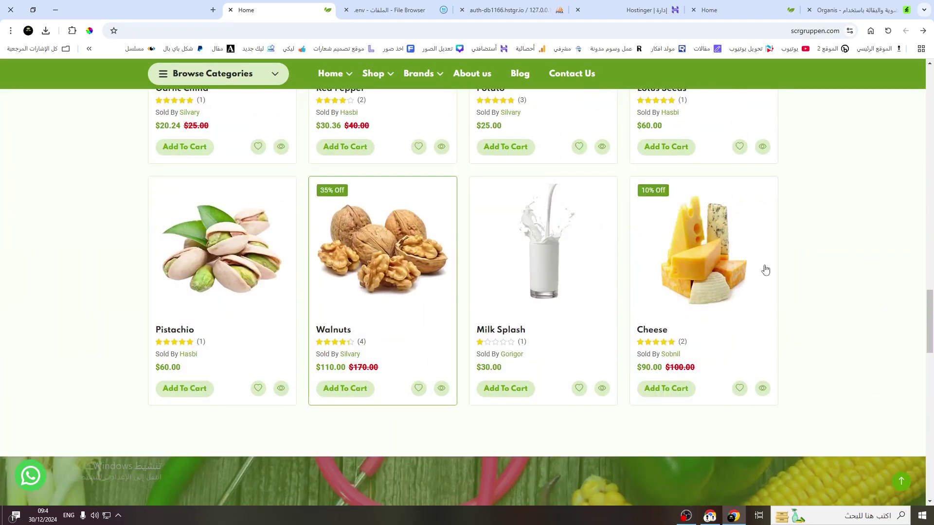
pyautogui.moveTo(932, 311); pyautogui.dragTo(931, 455)
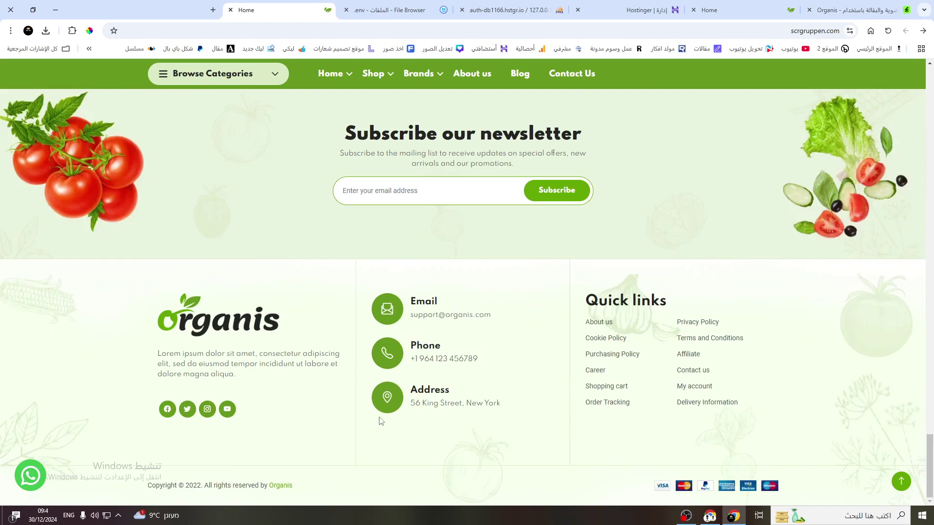
# Check the store's footer links by viewing the Cookie Policy, Purchasing Policy, Shopping cart and About us pages
pyautogui.click(618, 343)
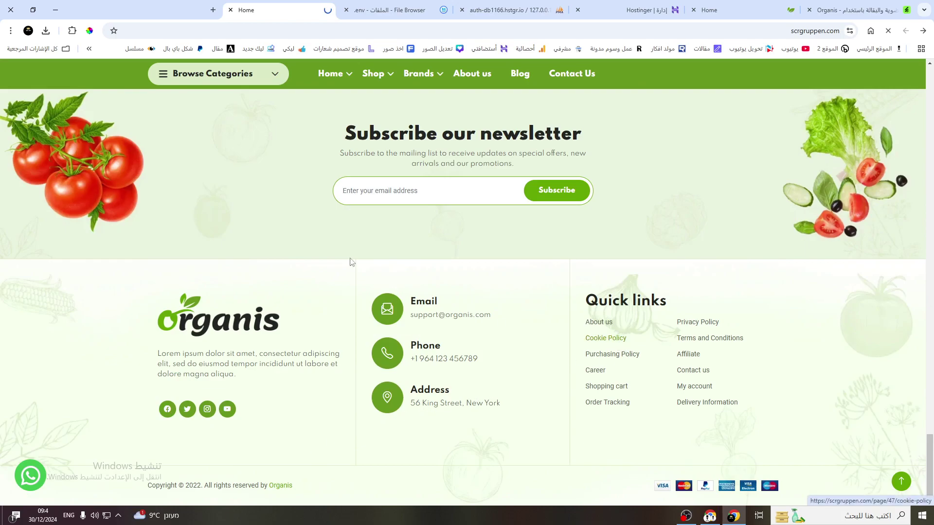
pyautogui.scroll(-7, 428, 272)
pyautogui.scroll(-5, 433, 289)
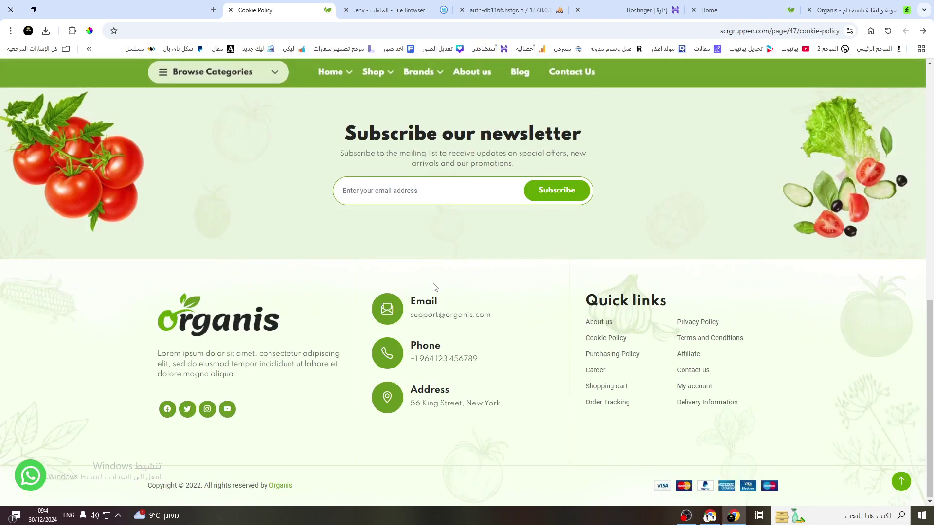
pyautogui.click(617, 356)
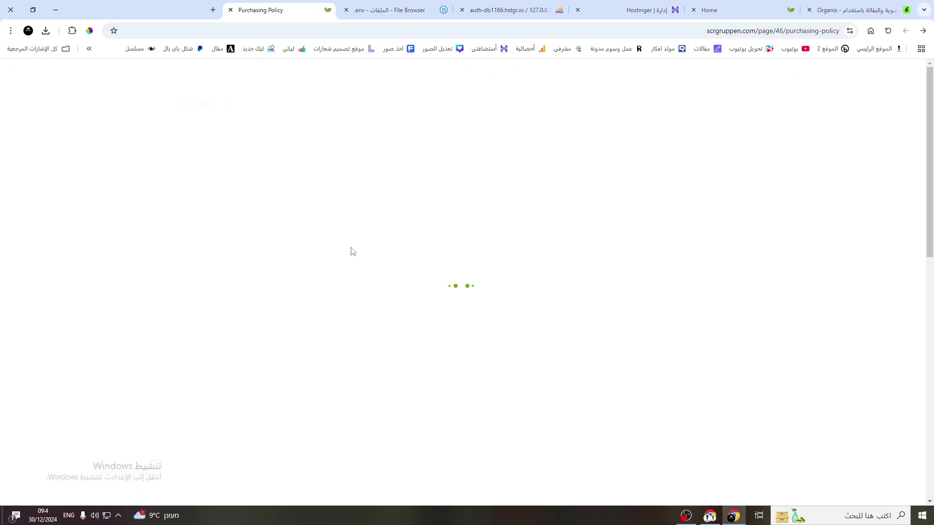
pyautogui.scroll(-10, 361, 269)
pyautogui.click(596, 388)
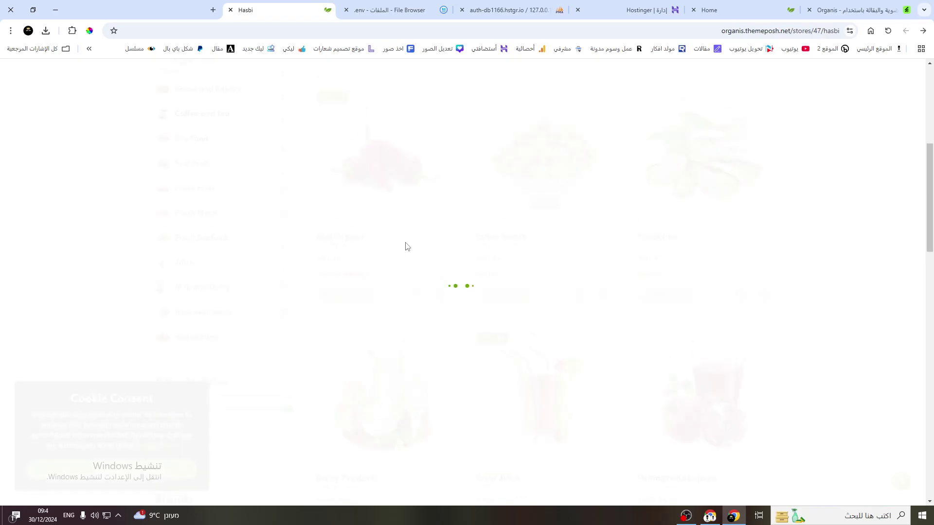
pyautogui.click(924, 31)
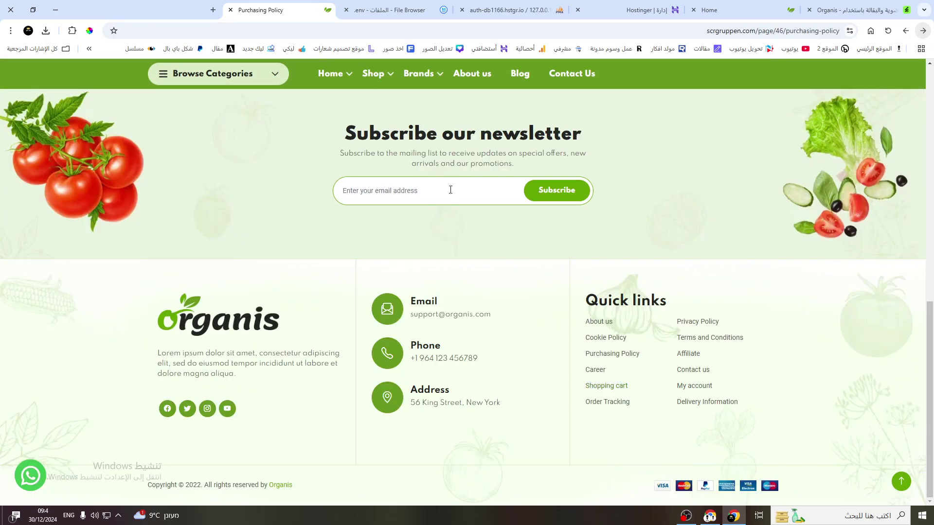
pyautogui.click(609, 323)
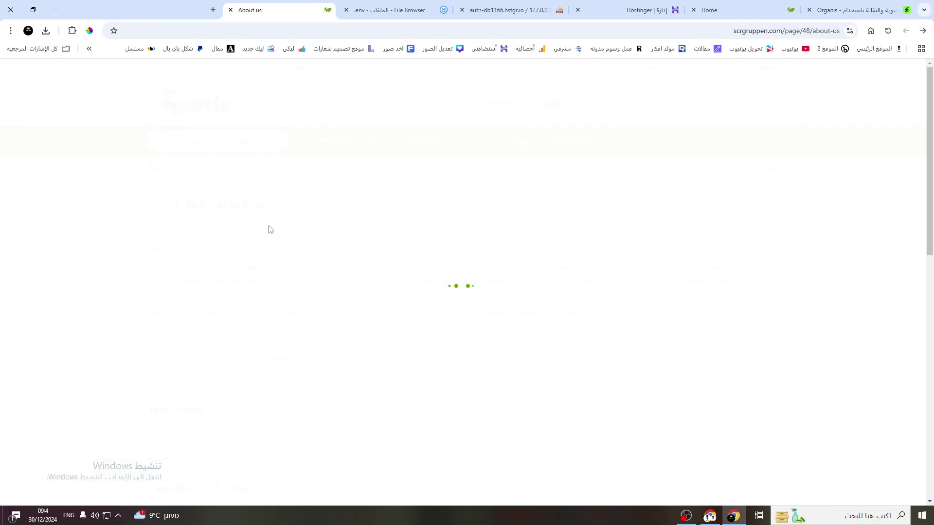
pyautogui.scroll(-7, 327, 258)
pyautogui.scroll(-4, 326, 256)
pyautogui.scroll(15, 329, 250)
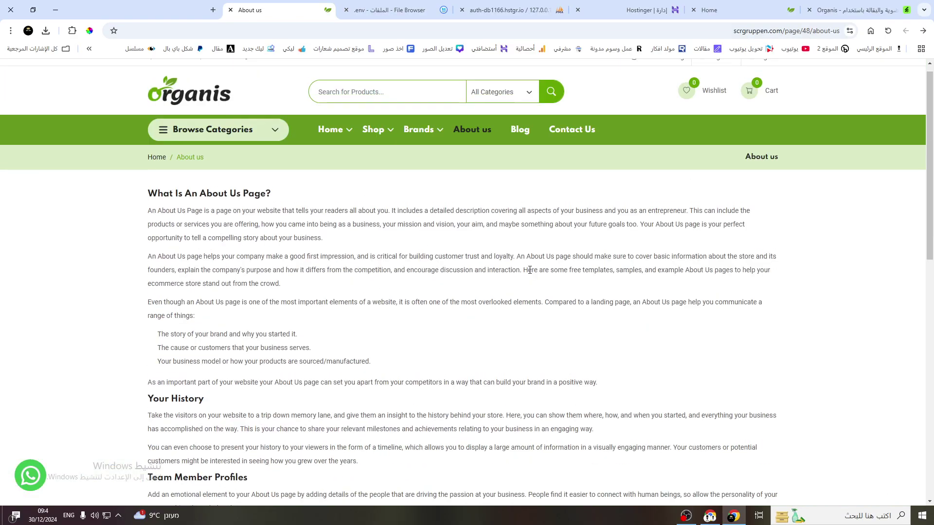
# Look up the admin login path in the CodeCanyon listing and open scrgruppen.com/login
pyautogui.click(855, 9)
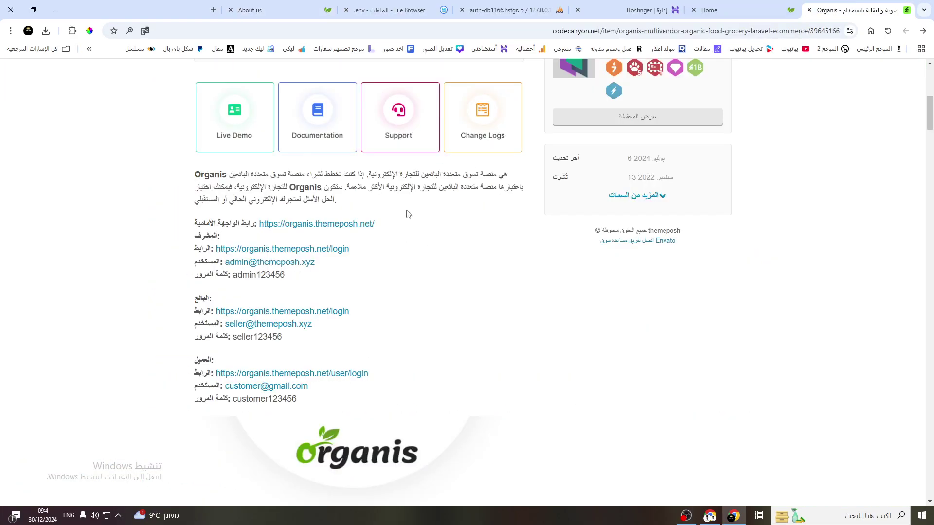
pyautogui.moveTo(360, 251); pyautogui.dragTo(338, 249)
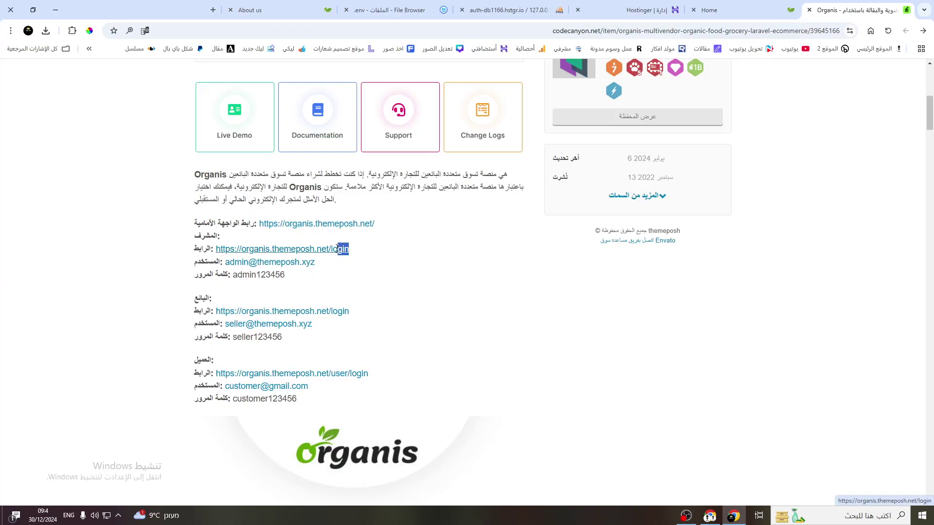
pyautogui.click(315, 8)
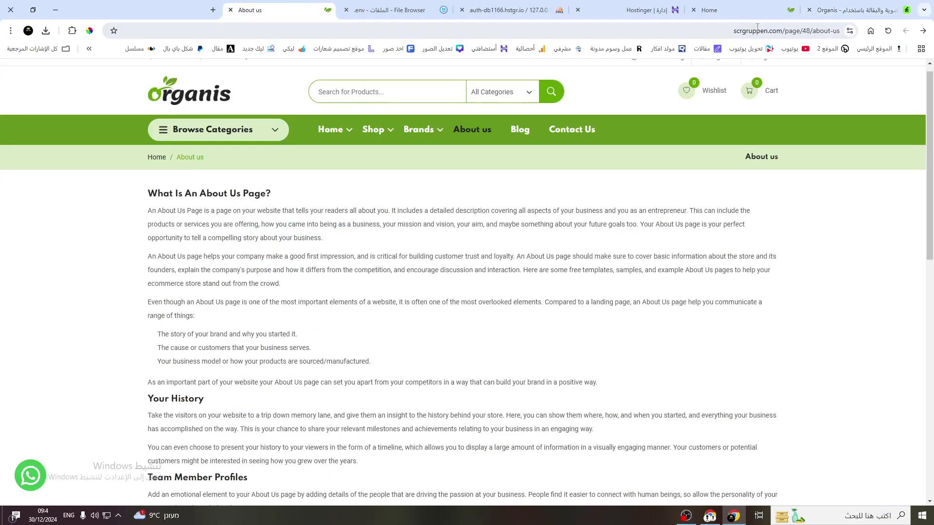
pyautogui.moveTo(784, 30); pyautogui.dragTo(850, 29)
pyautogui.write('login')
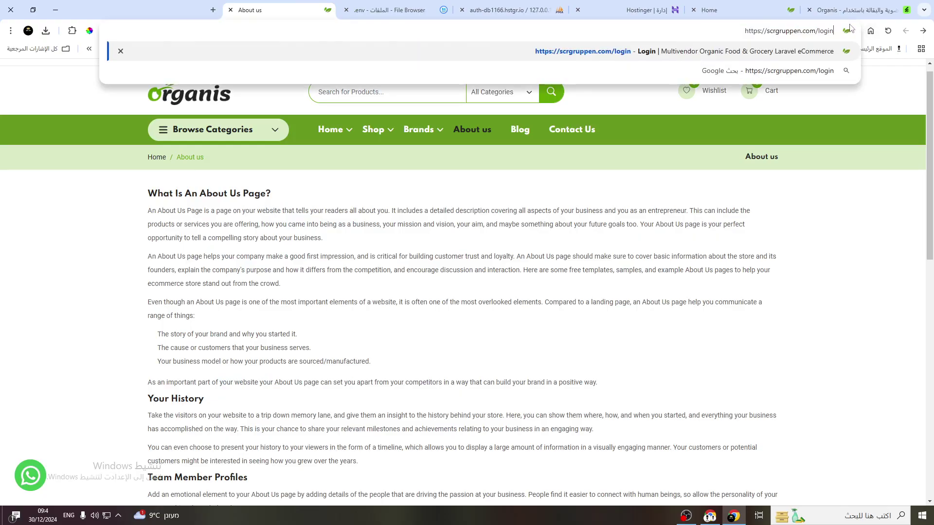
pyautogui.press('Return')
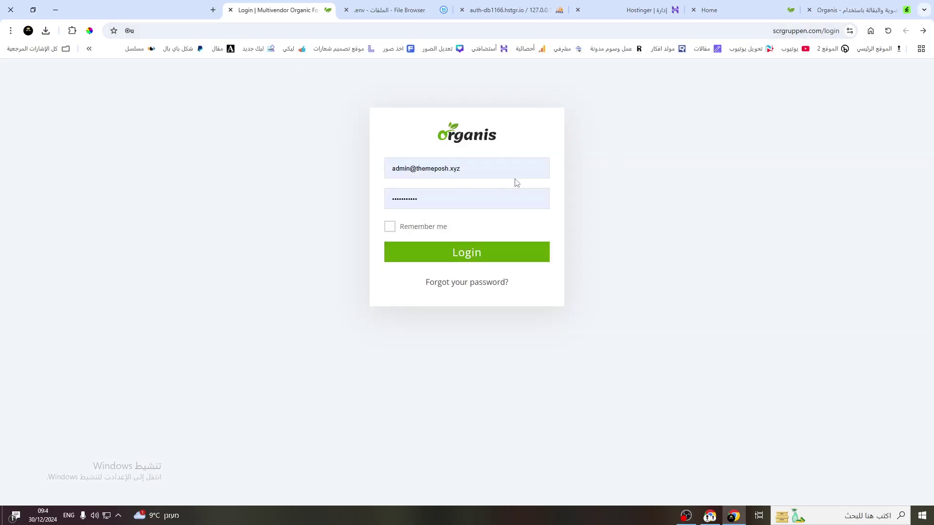
# Copy the demo admin's e-mail from the CodeCanyon listing and paste it into the login form's e-mail field
pyautogui.moveTo(487, 167); pyautogui.dragTo(284, 171)
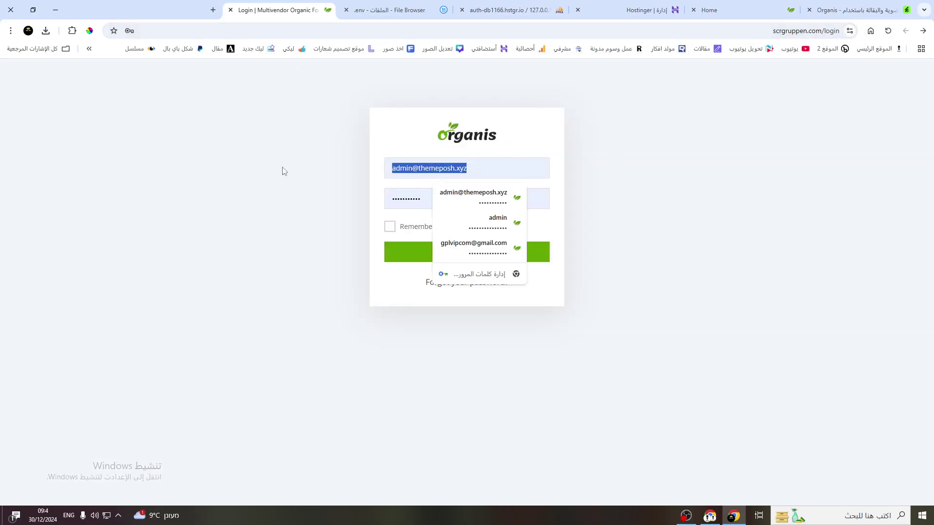
pyautogui.click(430, 197)
pyautogui.click(839, 6)
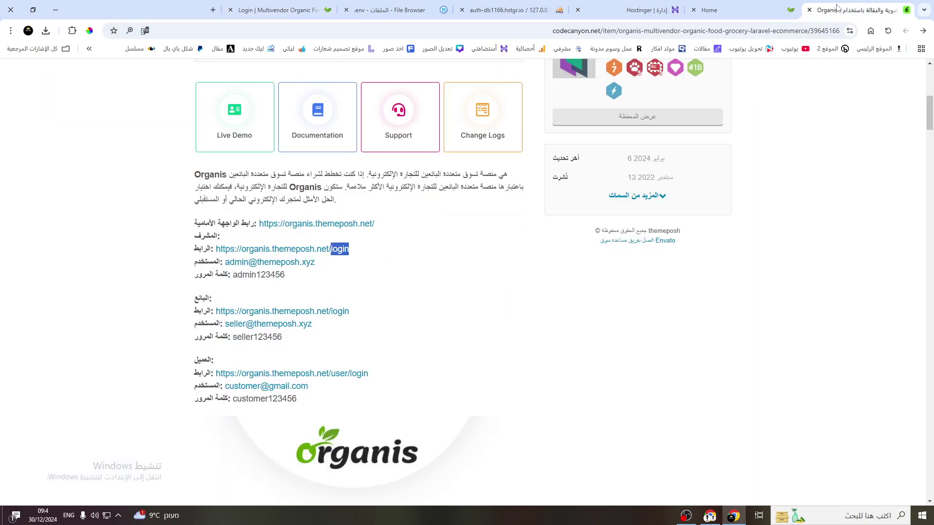
pyautogui.moveTo(317, 264); pyautogui.dragTo(223, 263)
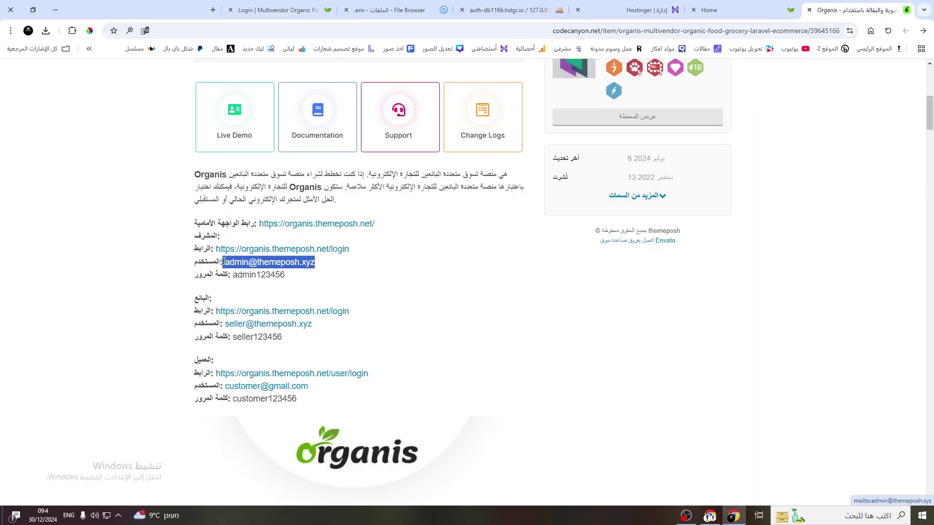
pyautogui.moveTo(296, 276); pyautogui.dragTo(237, 275)
pyautogui.moveTo(316, 263); pyautogui.dragTo(225, 263)
pyautogui.hotkey('ctrl', 'c')
pyautogui.click(319, 4)
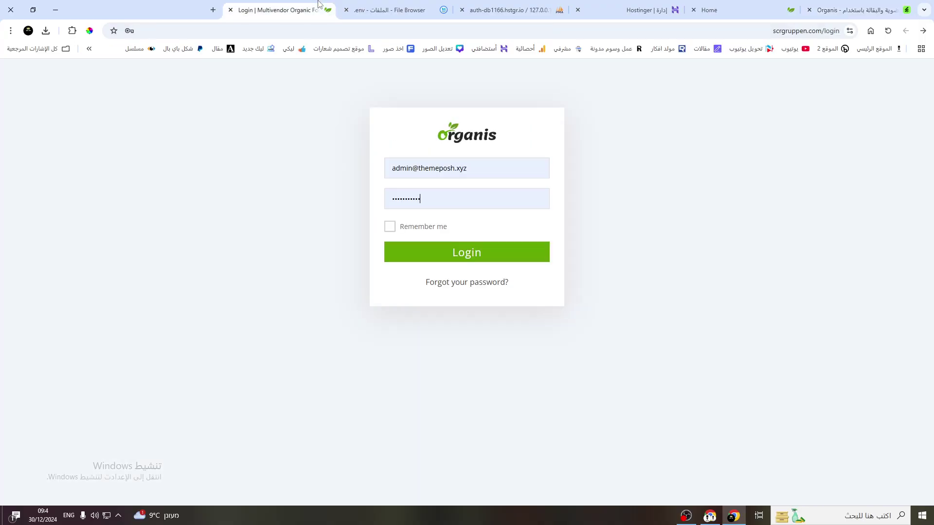
pyautogui.tripleClick(470, 162)
pyautogui.hotkey('ctrl', 'v')
# Copy the demo admin password from the CodeCanyon listing, paste it into the password field and log in
pyautogui.click(856, 10)
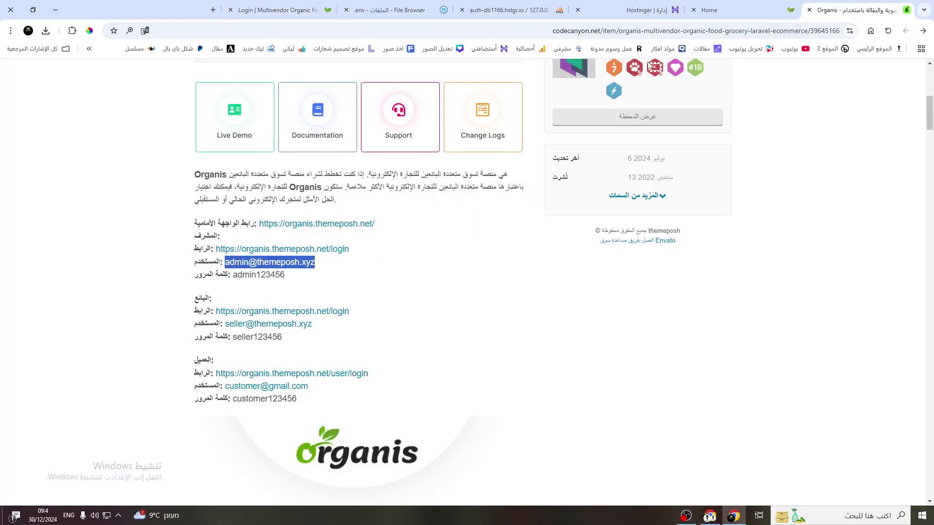
pyautogui.moveTo(286, 275); pyautogui.dragTo(245, 276)
pyautogui.hotkey('ctrl', 'c')
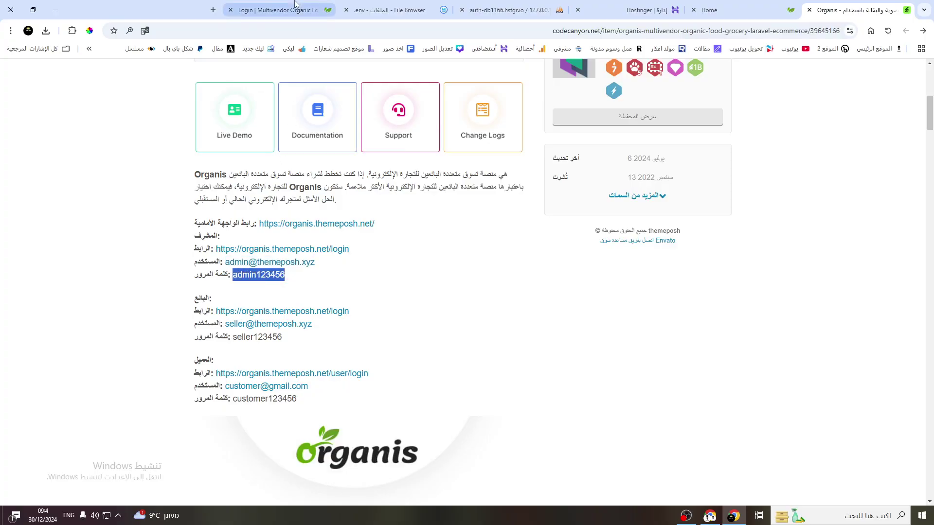
pyautogui.click(277, 9)
pyautogui.tripleClick(442, 207)
pyautogui.hotkey('ctrl', 'v')
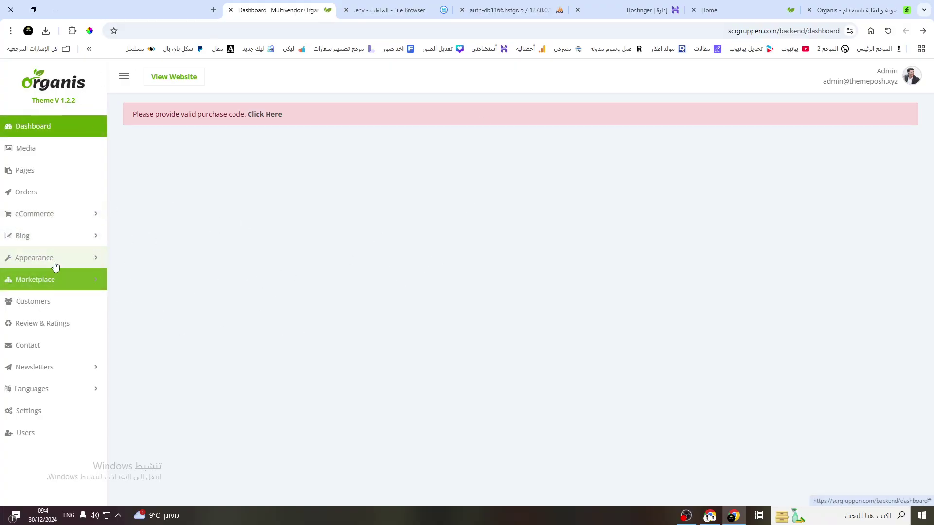
# View the Theme Register settings page that asks for the purchase code, and return to the .env file
pyautogui.moveTo(137, 114); pyautogui.dragTo(364, 107)
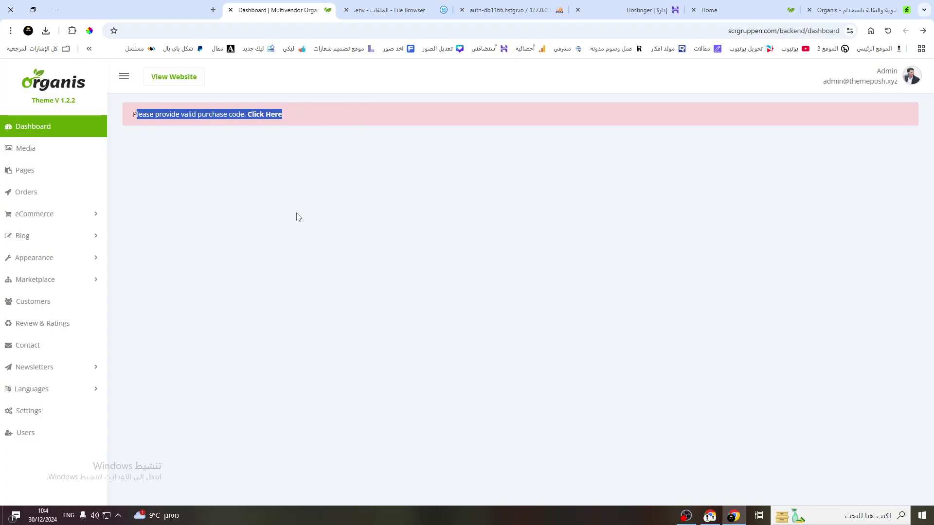
pyautogui.click(29, 171)
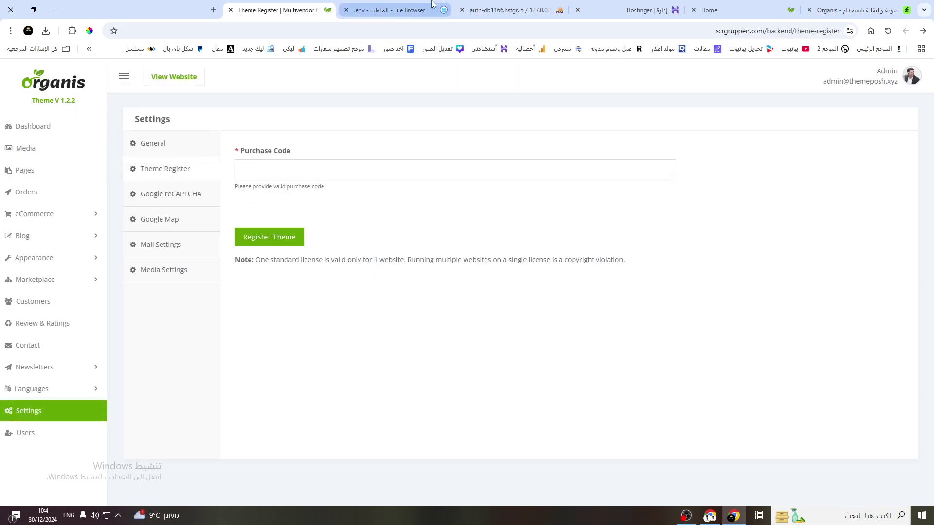
pyautogui.hotkey('ctrl', 'shift', 'Tab')
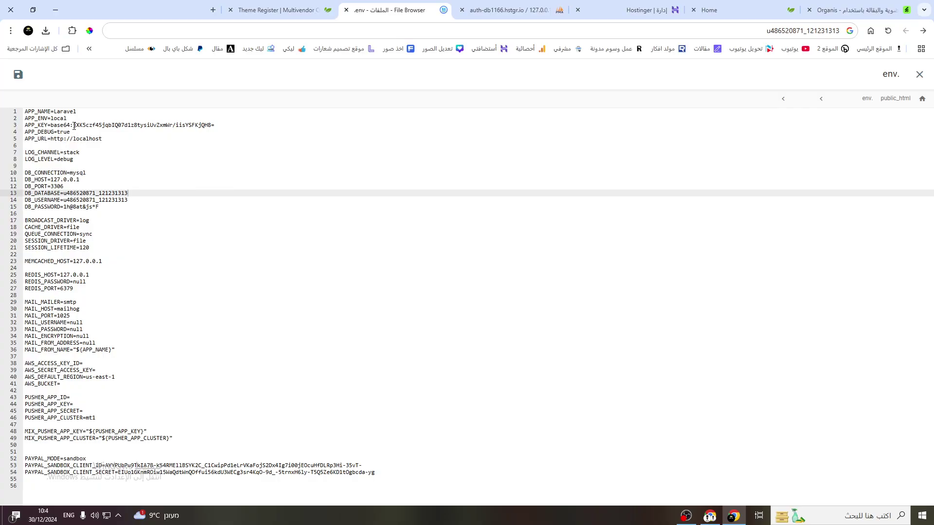
# Copy the application key from the .env file, paste it into the Purchase Code field and submit the theme registration
pyautogui.moveTo(75, 125); pyautogui.dragTo(246, 125)
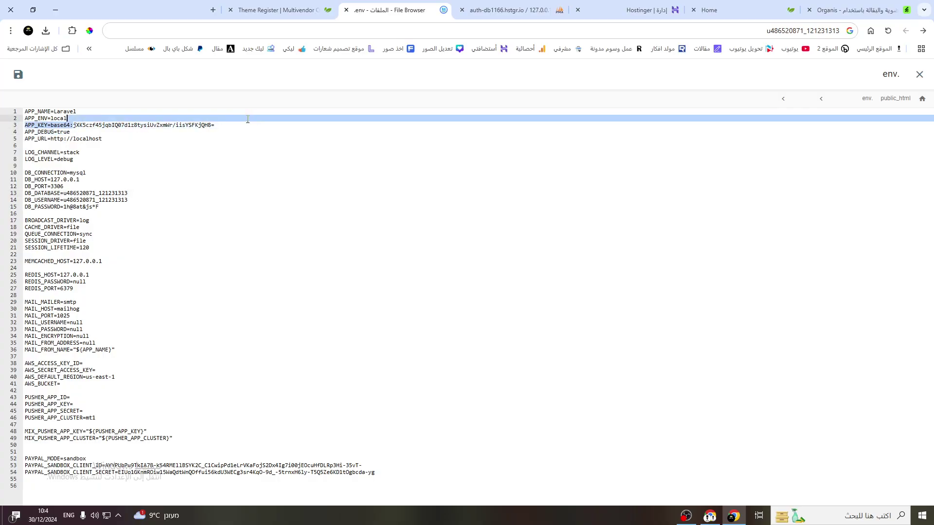
pyautogui.click(280, 10)
pyautogui.click(285, 171)
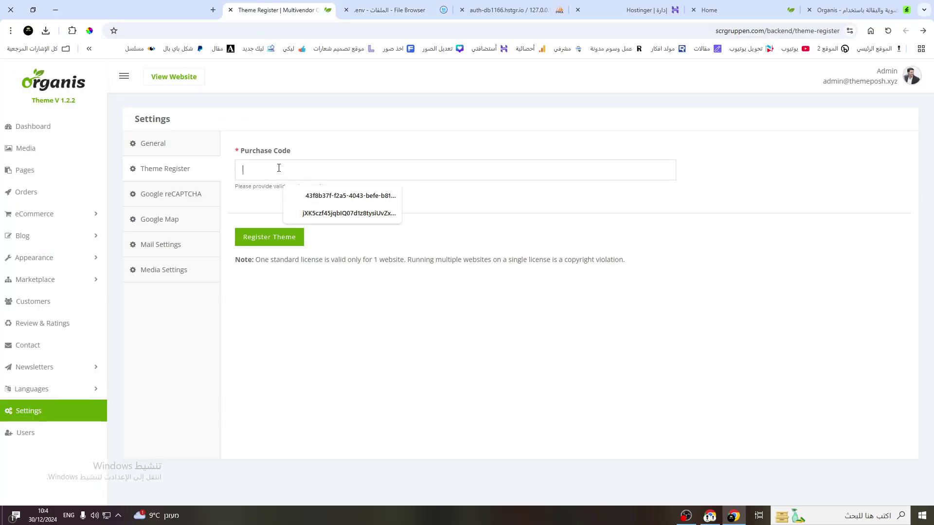
pyautogui.hotkey('ctrl', 'v')
pyautogui.click(270, 237)
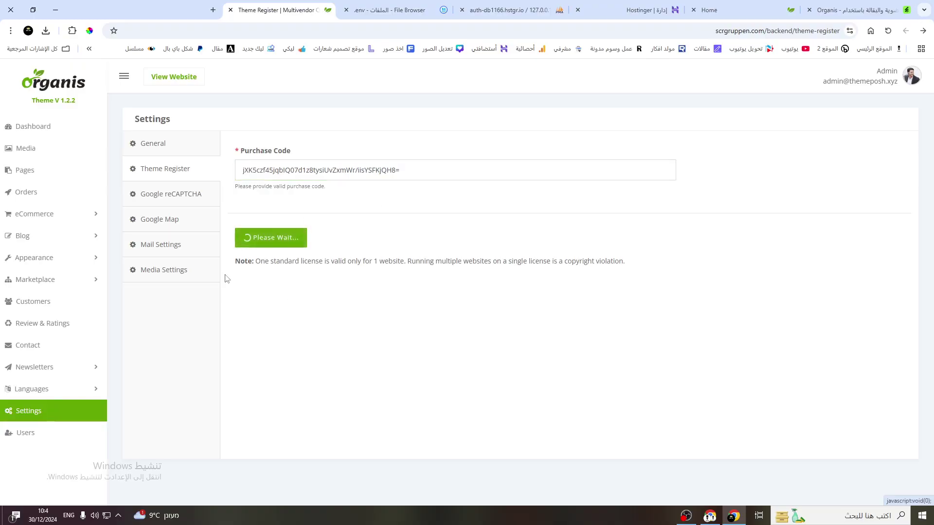
pyautogui.moveTo(881, 97); pyautogui.dragTo(136, 137)
# Look over the dashboard statistics and the Language Keywords page, and open the Languages list
pyautogui.click(33, 126)
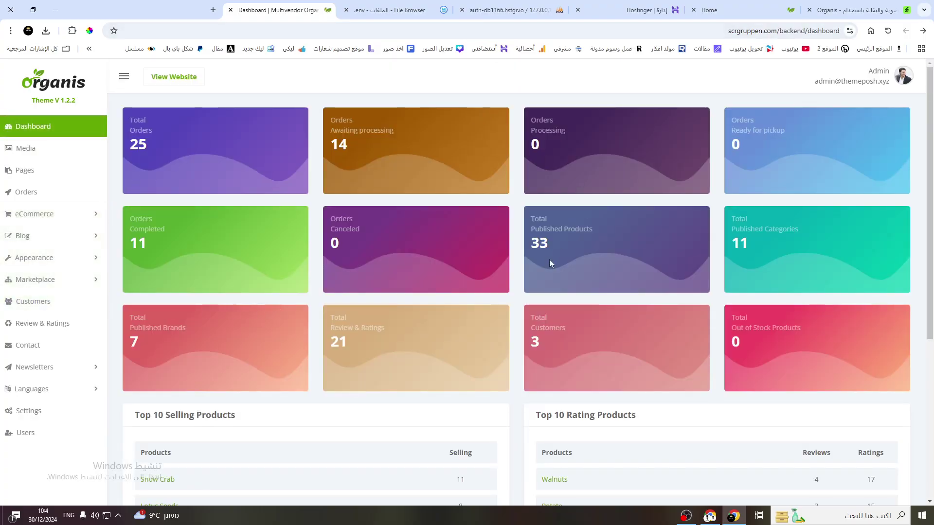
pyautogui.scroll(-5, 474, 300)
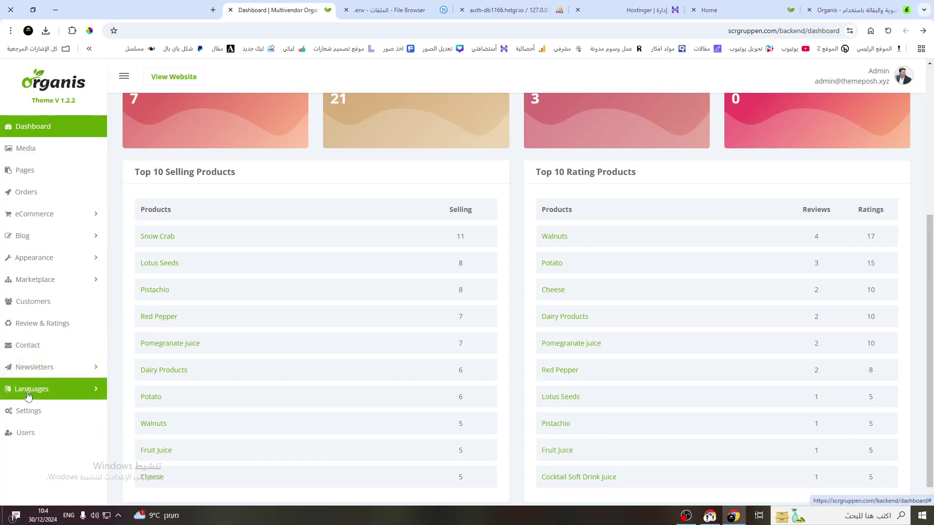
pyautogui.click(61, 396)
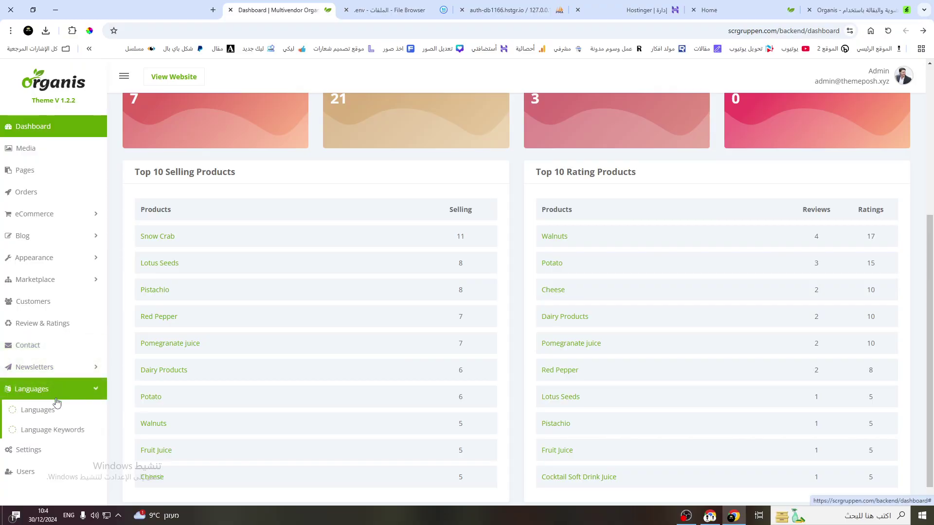
pyautogui.click(38, 430)
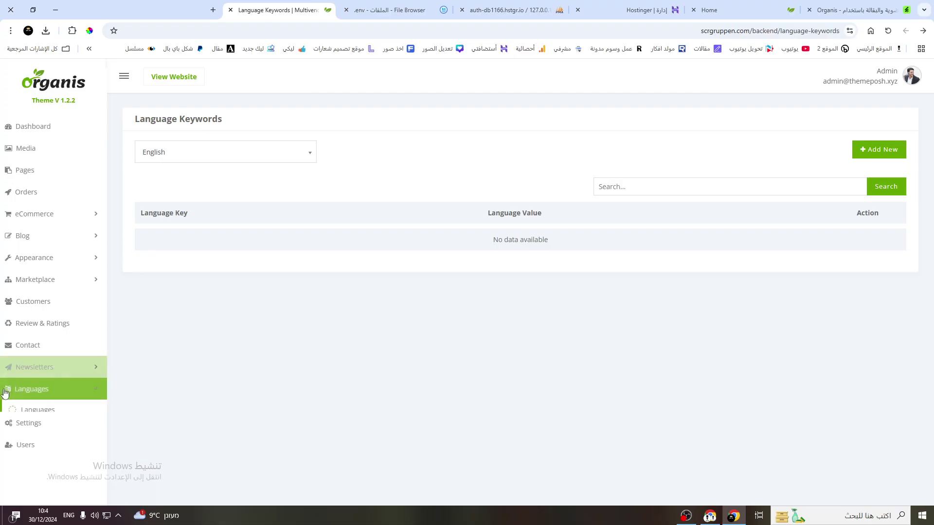
pyautogui.click(38, 409)
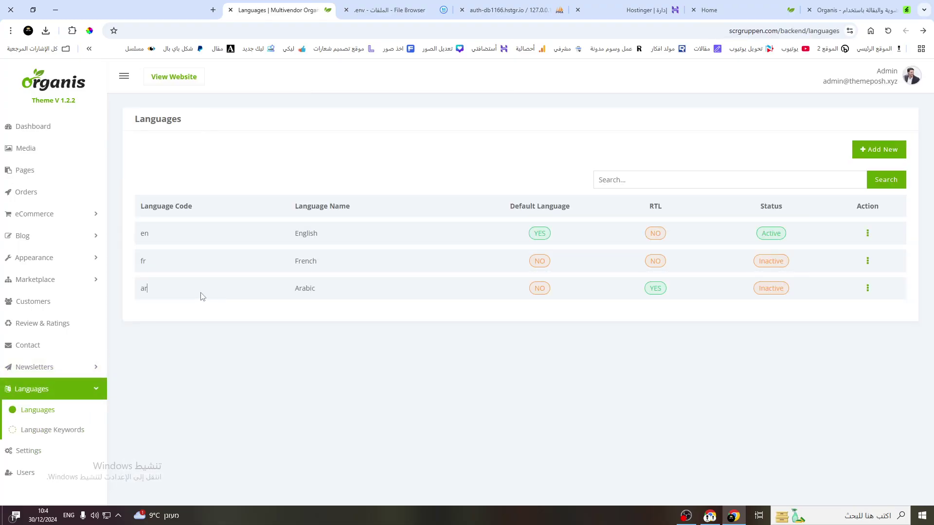
# Edit the Arabic language to be the default and active language, and save it
pyautogui.moveTo(258, 233); pyautogui.dragTo(350, 242)
pyautogui.click(867, 288)
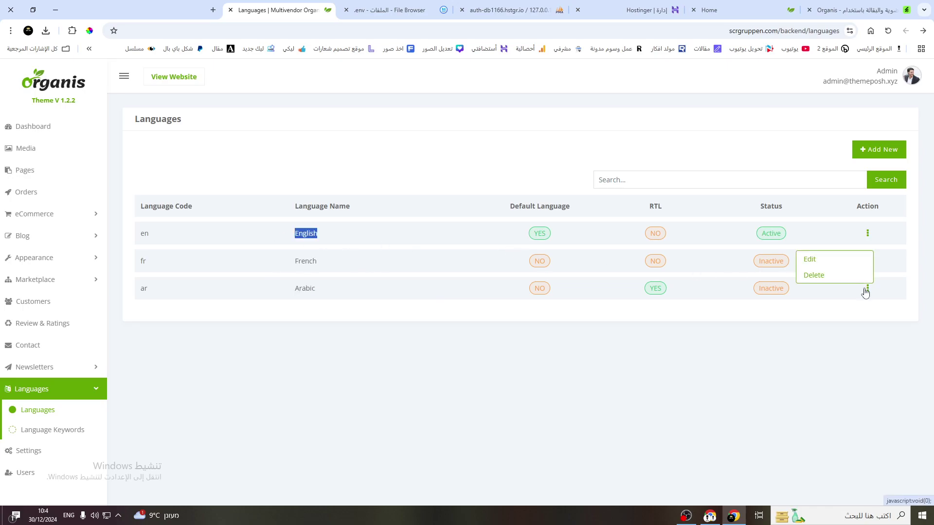
pyautogui.click(822, 268)
pyautogui.click(455, 296)
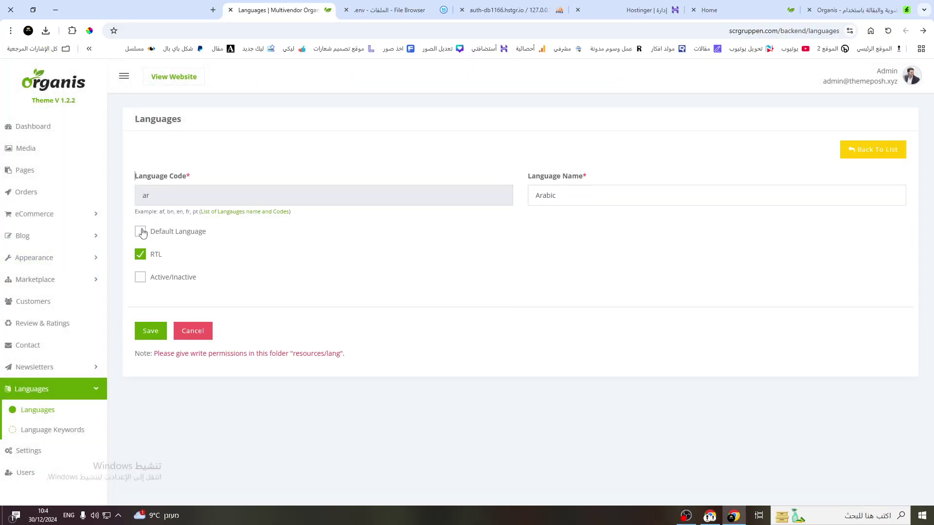
pyautogui.click(146, 331)
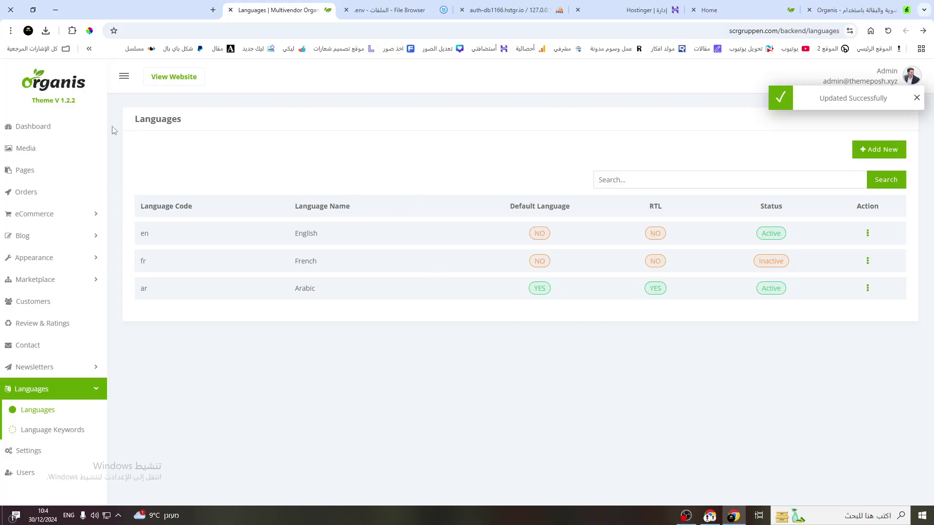
# Open the storefront from the admin area and review the Arabic home page from header to footer
pyautogui.click(174, 76)
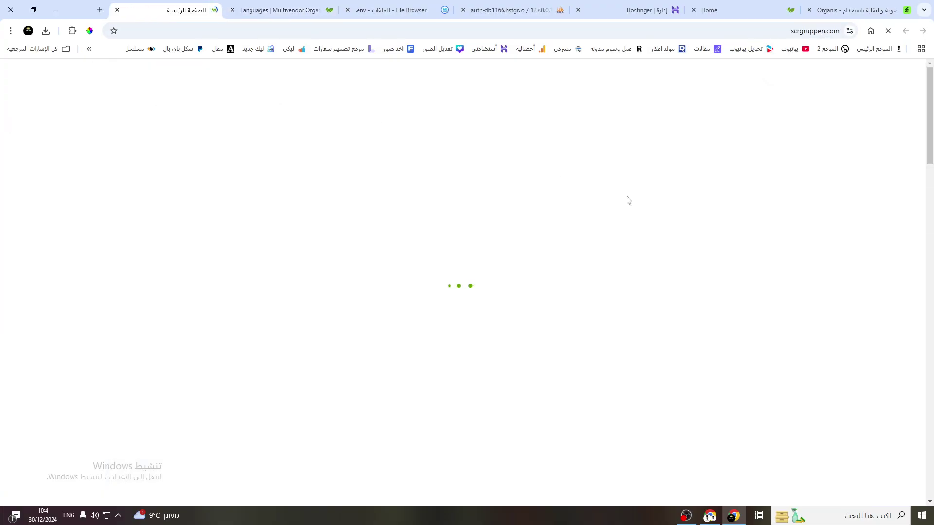
pyautogui.scroll(-15, 444, 206)
pyautogui.moveTo(377, 275); pyautogui.dragTo(786, 140)
pyautogui.scroll(5, 785, 163)
pyautogui.moveTo(577, 268); pyautogui.dragTo(809, 108)
pyautogui.scroll(8, 784, 176)
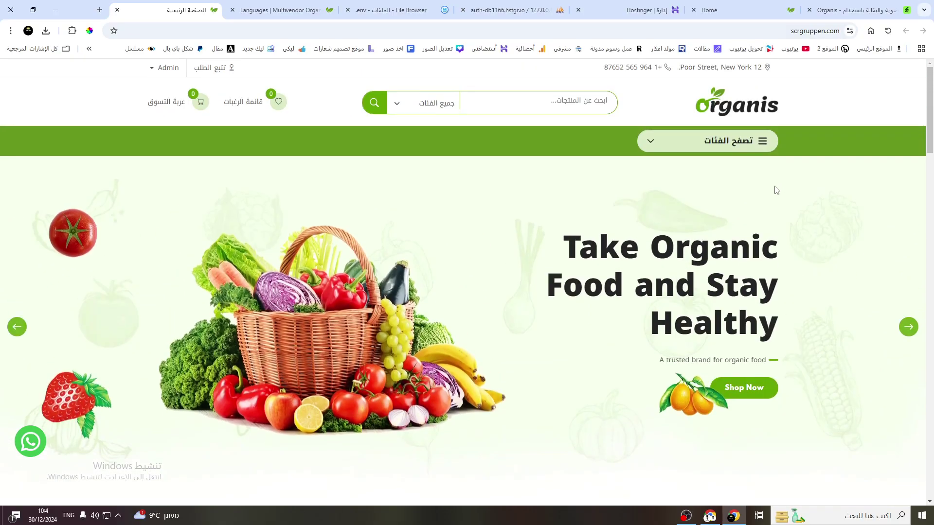
pyautogui.scroll(-20, 773, 191)
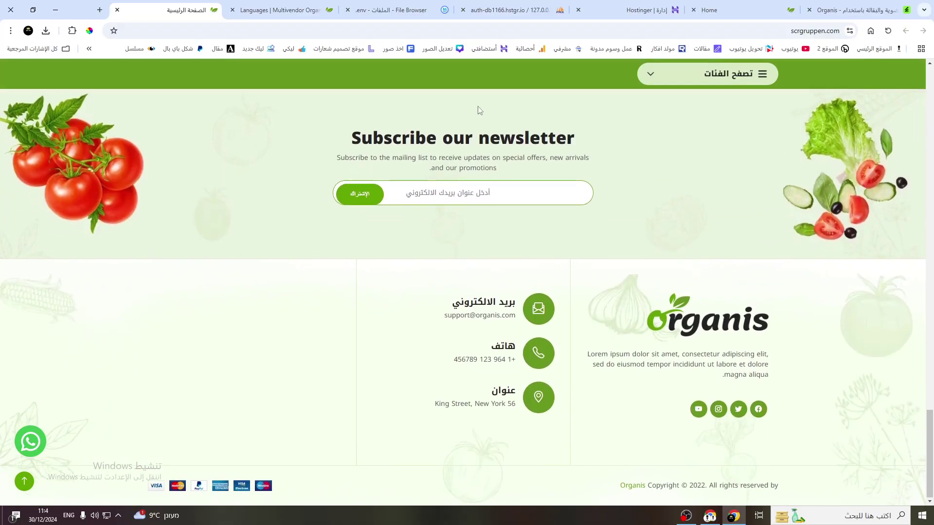
# Edit the English language in the Languages list to be the default with RTL enabled, and save it
pyautogui.click(282, 9)
pyautogui.click(867, 233)
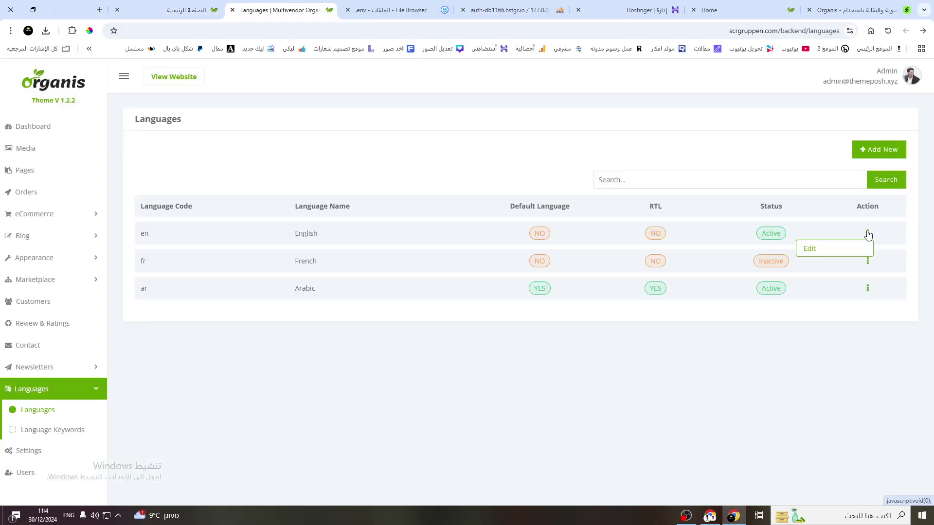
pyautogui.click(800, 248)
pyautogui.click(437, 296)
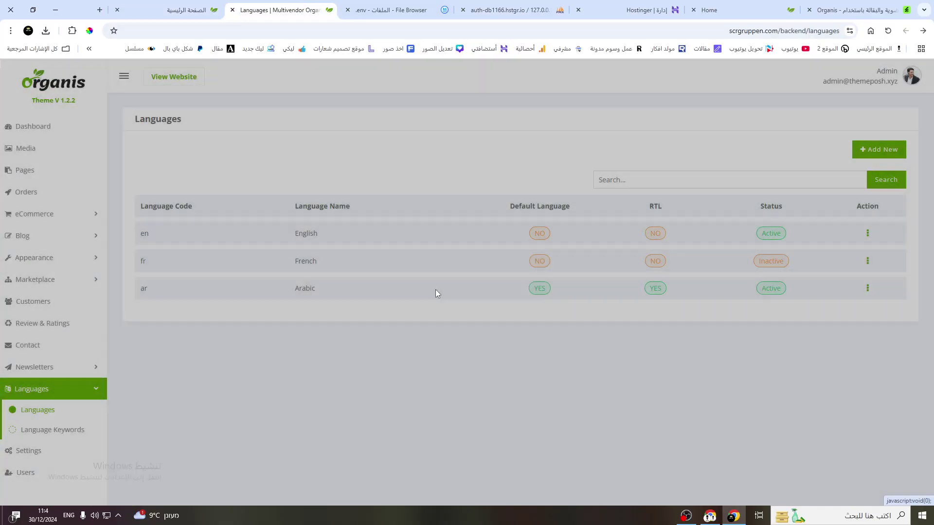
pyautogui.click(139, 235)
pyautogui.click(151, 331)
# Reload the storefront home page and review it with English as the default language
pyautogui.hotkey('ctrl', 'pageup')
pyautogui.click(887, 31)
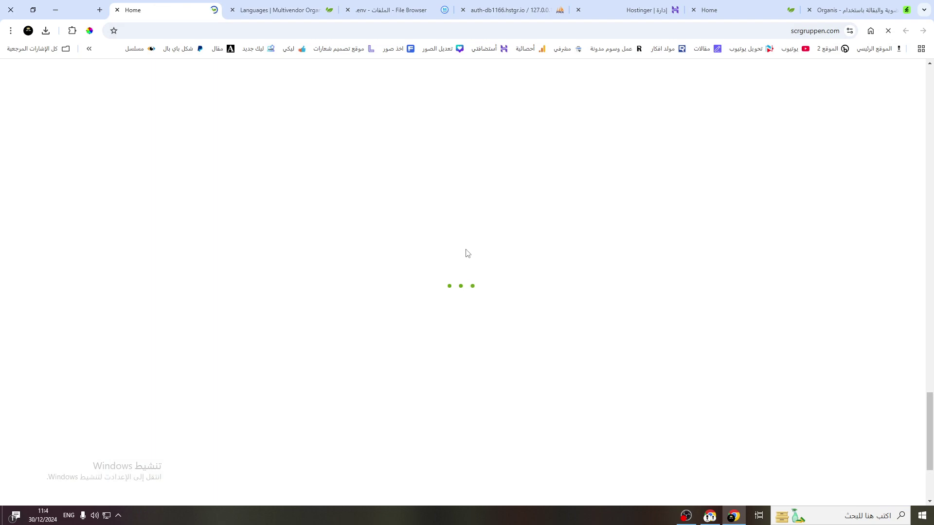
pyautogui.scroll(-4, 471, 265)
pyautogui.scroll(20, 475, 261)
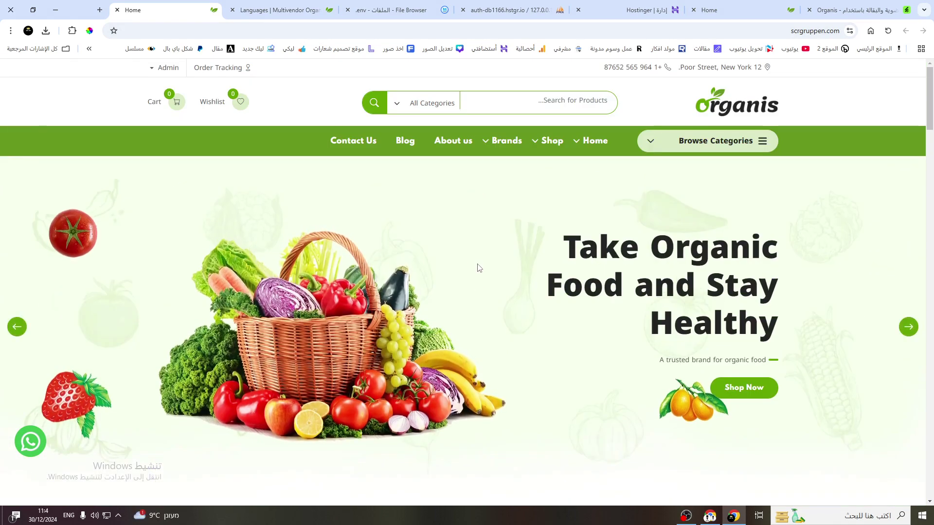
pyautogui.scroll(-20, 478, 267)
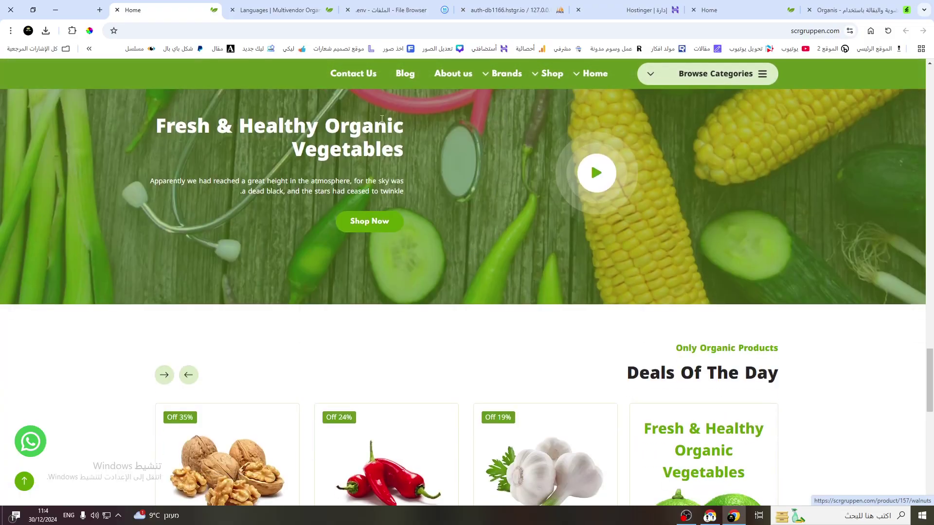
# Return to the admin Languages page, expand the Blog section and translate the page into Arabic with the browser's translation
pyautogui.hotkey('ctrl', 'Tab')
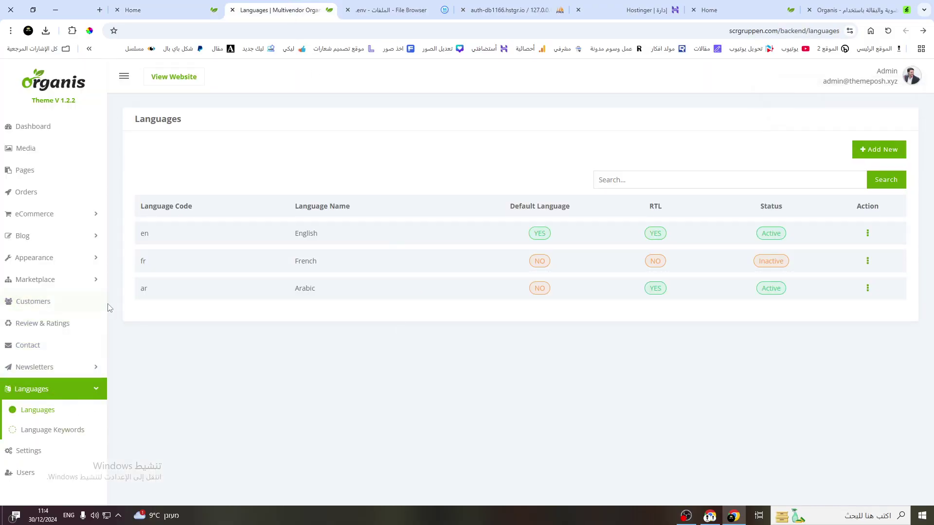
pyautogui.click(47, 241)
pyautogui.rightClick(245, 167)
pyautogui.click(146, 336)
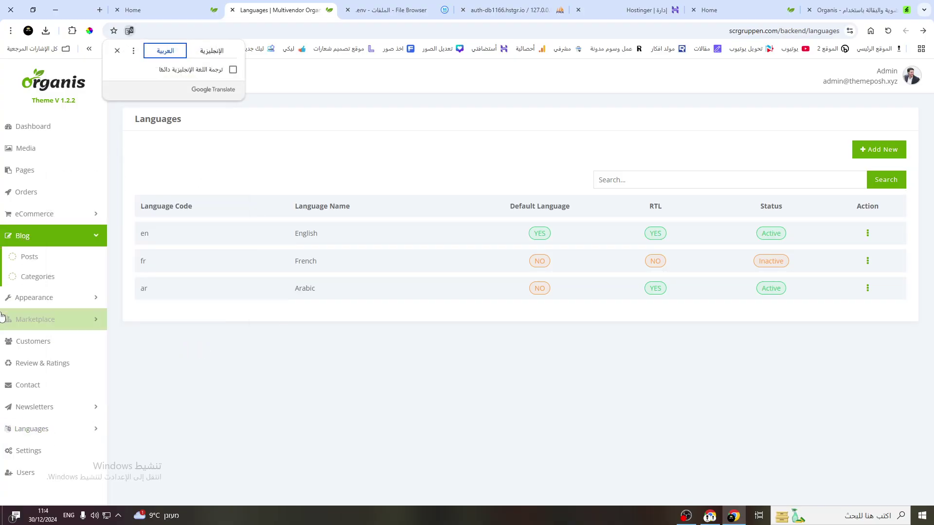
pyautogui.click(118, 50)
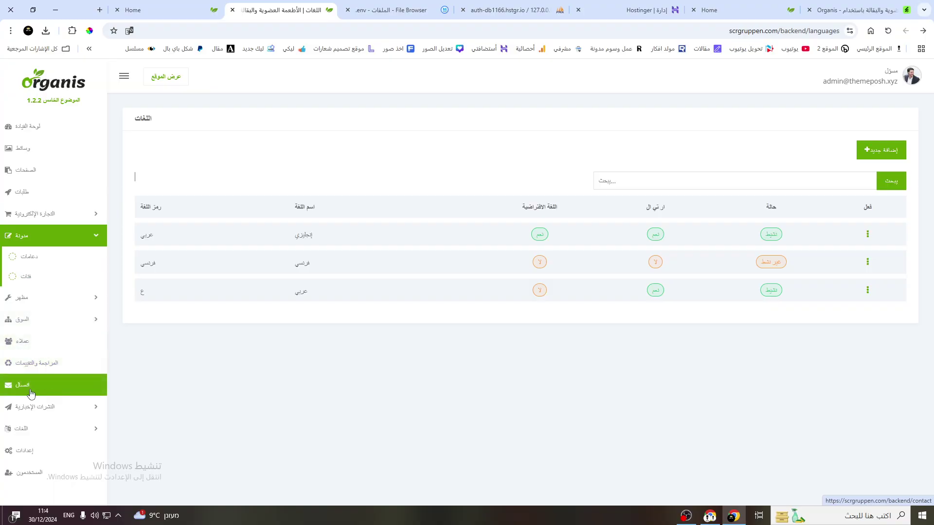
# Open the general settings page, translate it into Arabic and expand the Newsletters section
pyautogui.click(43, 450)
pyautogui.rightClick(188, 326)
pyautogui.click(277, 280)
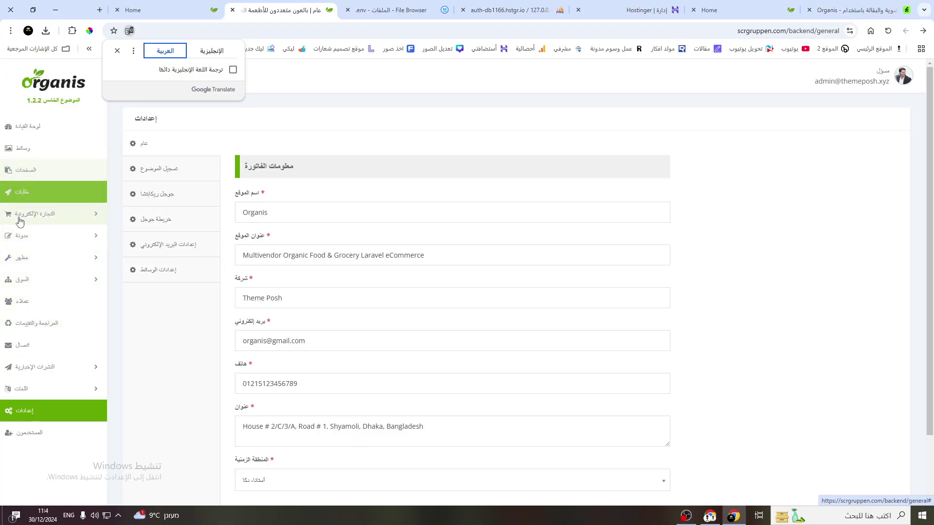
pyautogui.click(44, 374)
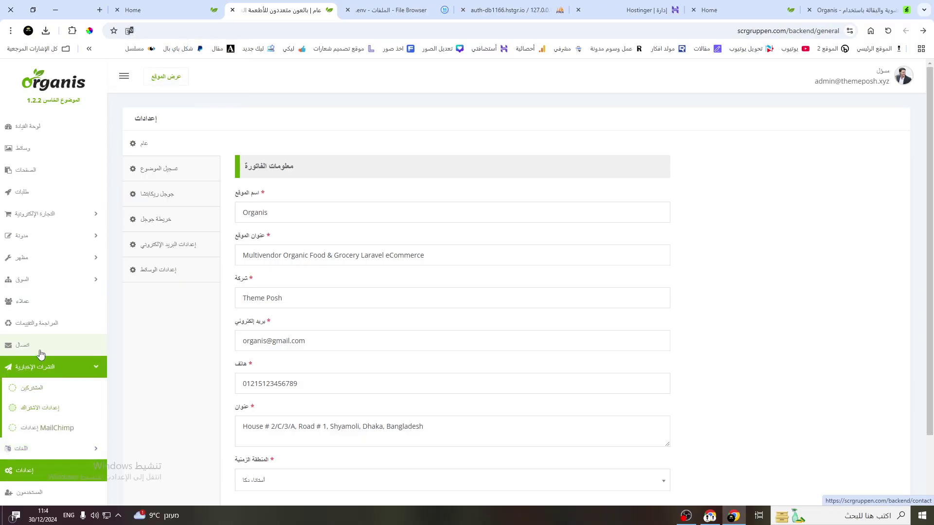
# View the Customers list translated into Arabic, and open the marketplace Sellers list
pyautogui.click(47, 325)
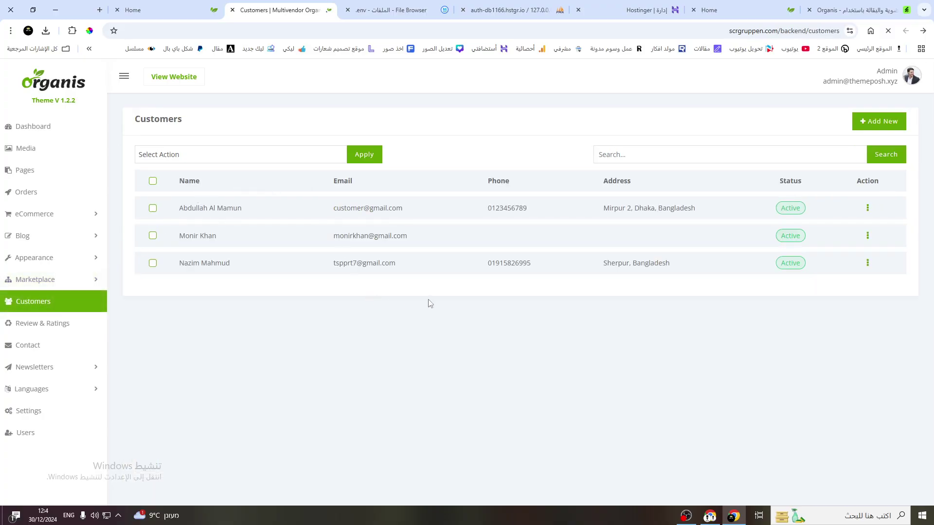
pyautogui.rightClick(197, 358)
pyautogui.click(156, 306)
pyautogui.click(22, 280)
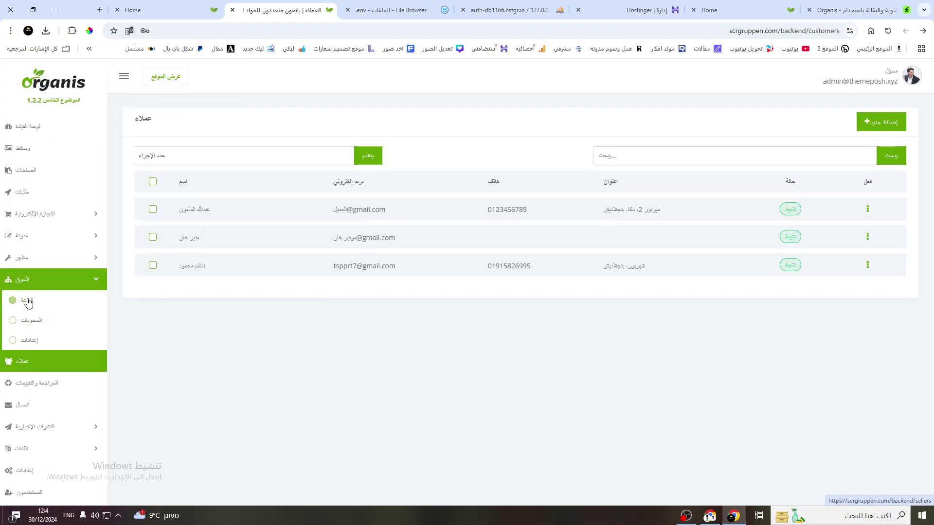
pyautogui.click(50, 304)
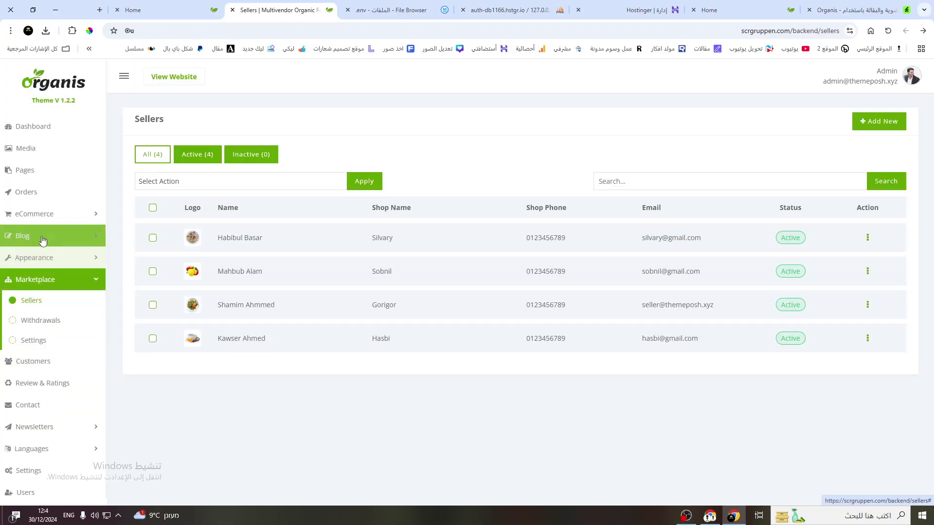
# Open the eCommerce Products list and translate the page into Arabic
pyautogui.click(45, 217)
pyautogui.click(34, 235)
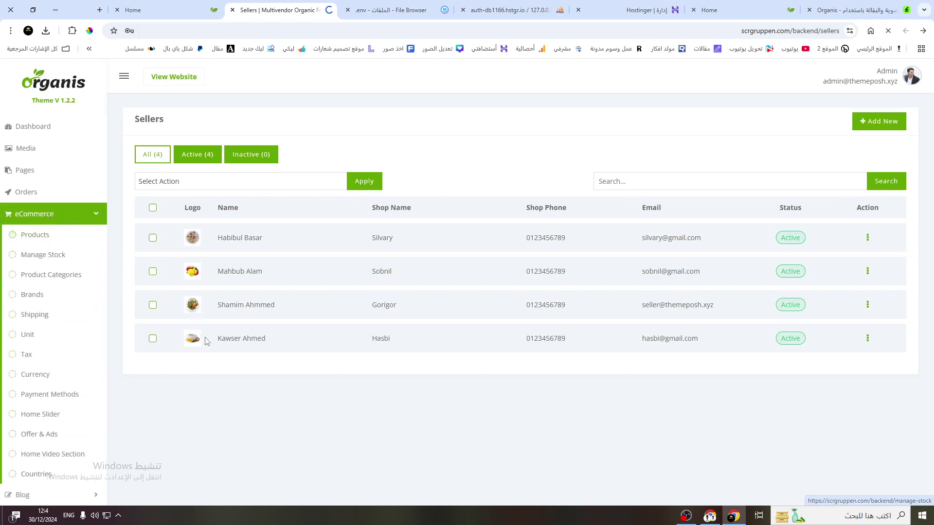
pyautogui.rightClick(211, 320)
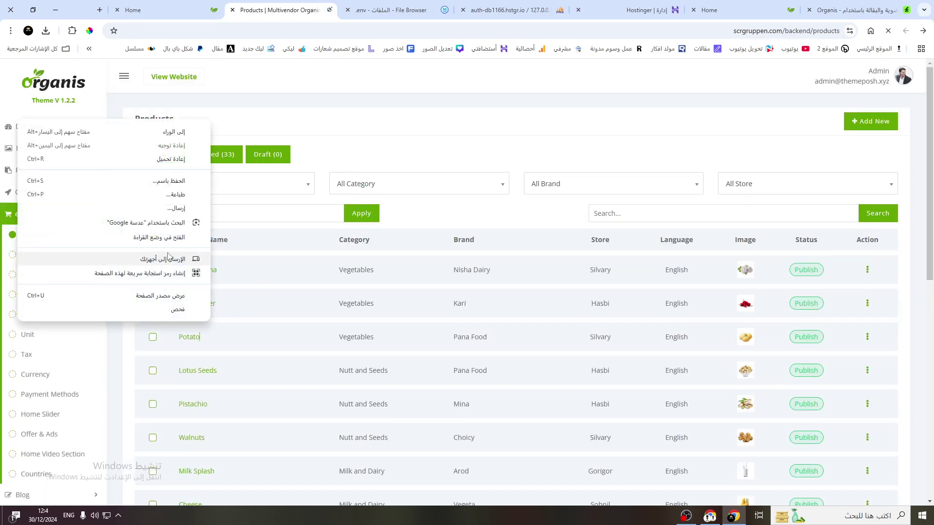
pyautogui.click(431, 131)
pyautogui.rightClick(431, 132)
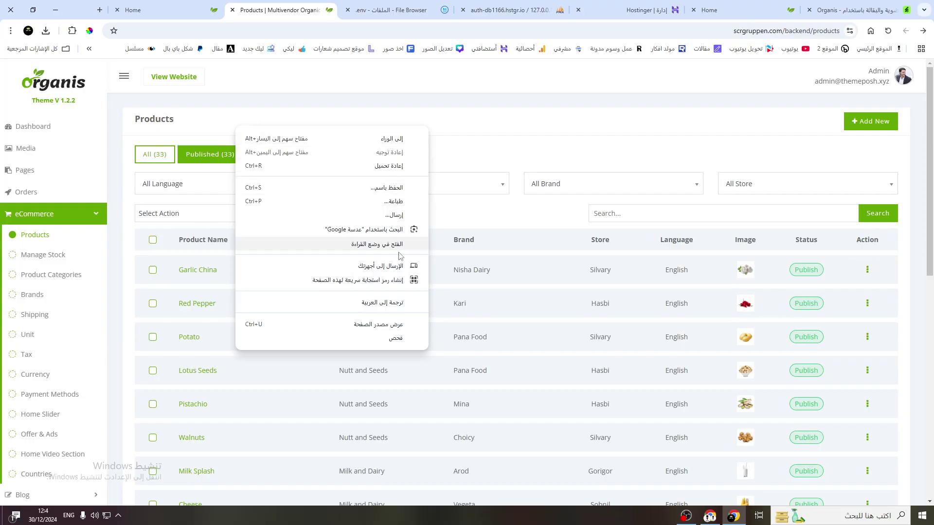
pyautogui.click(399, 298)
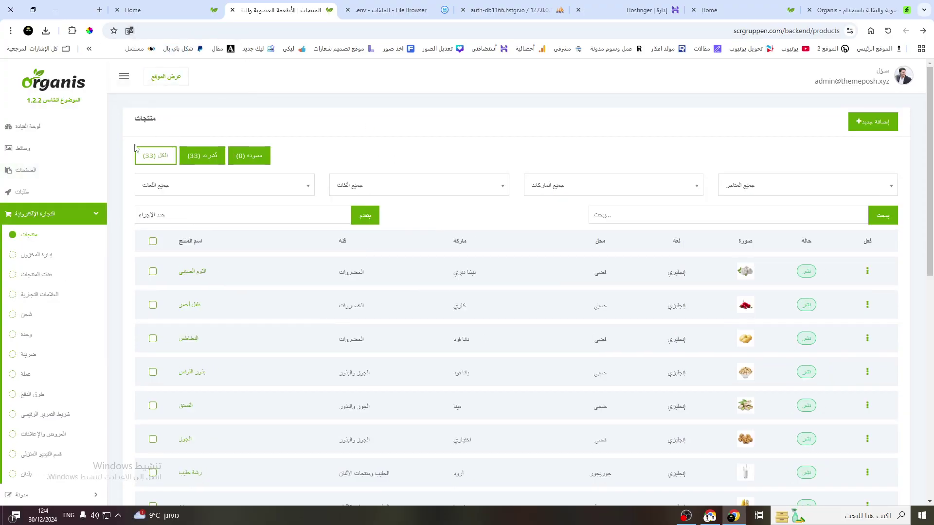
# Open the appearance Theme Options, look through their sections and open the Custom JS editor
pyautogui.scroll(-3, 83, 321)
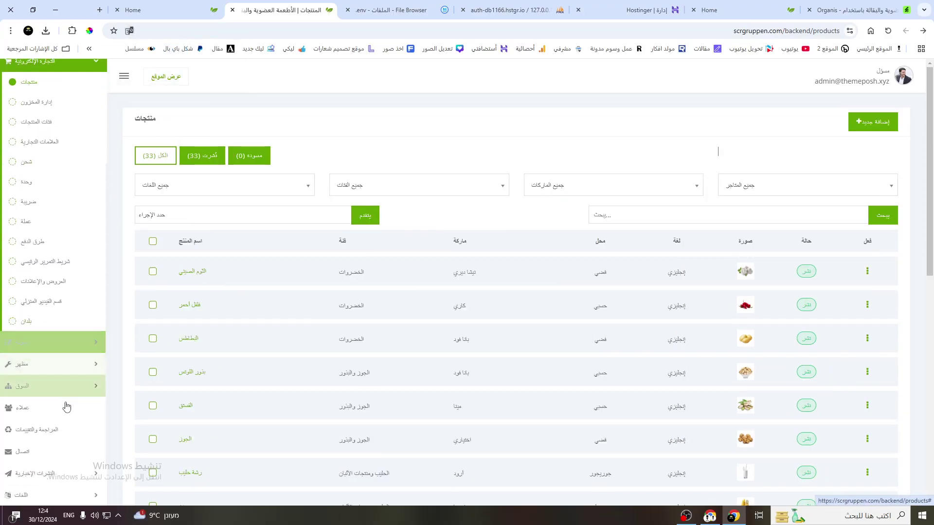
pyautogui.click(89, 366)
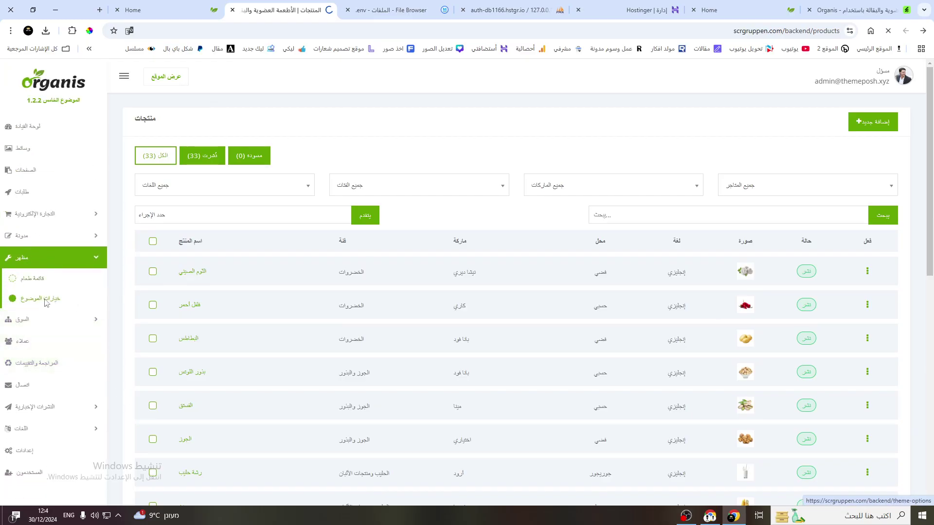
pyautogui.scroll(-2, 239, 352)
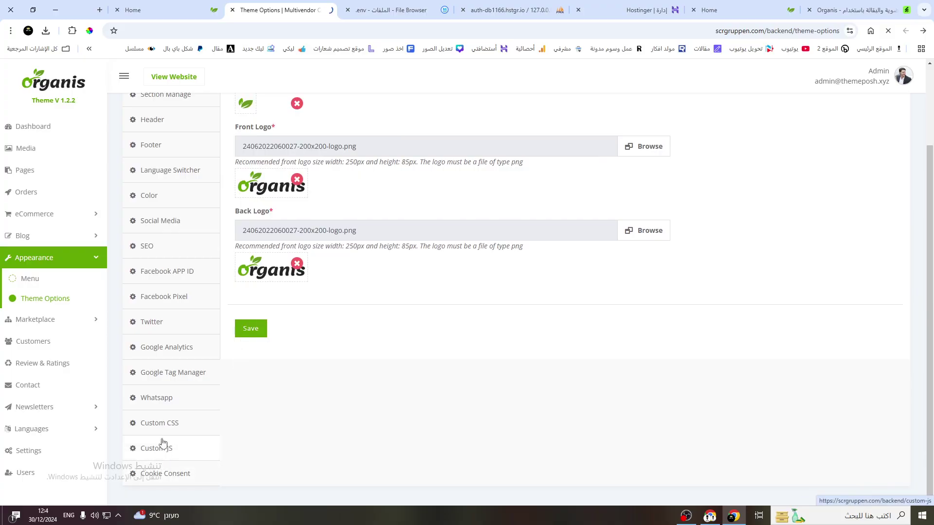
pyautogui.click(309, 184)
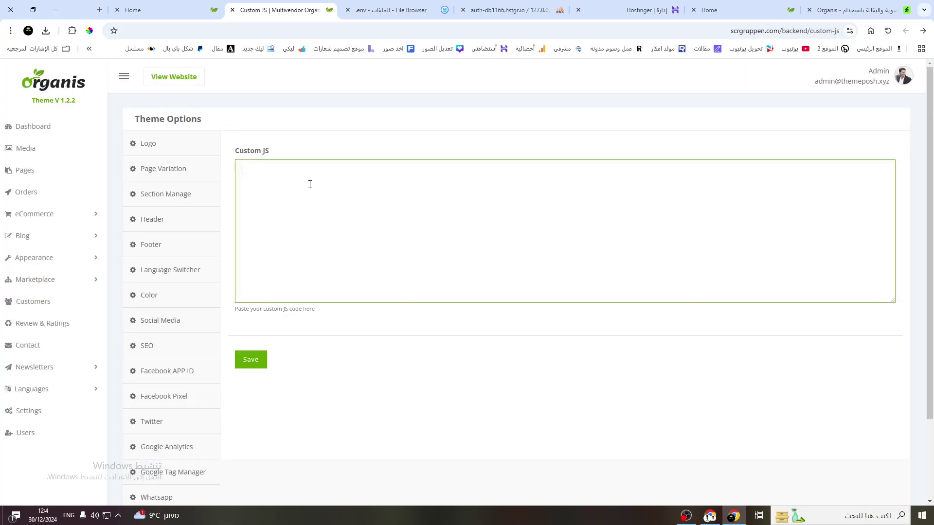